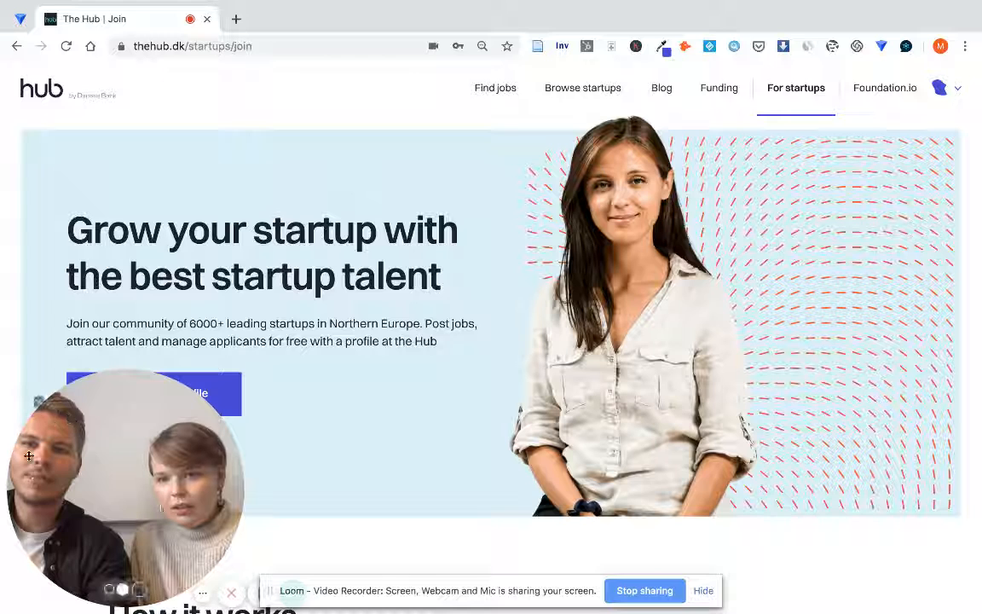
# Open the Foundation.io company dashboard and start posting a new job.
pyautogui.click(44, 405)
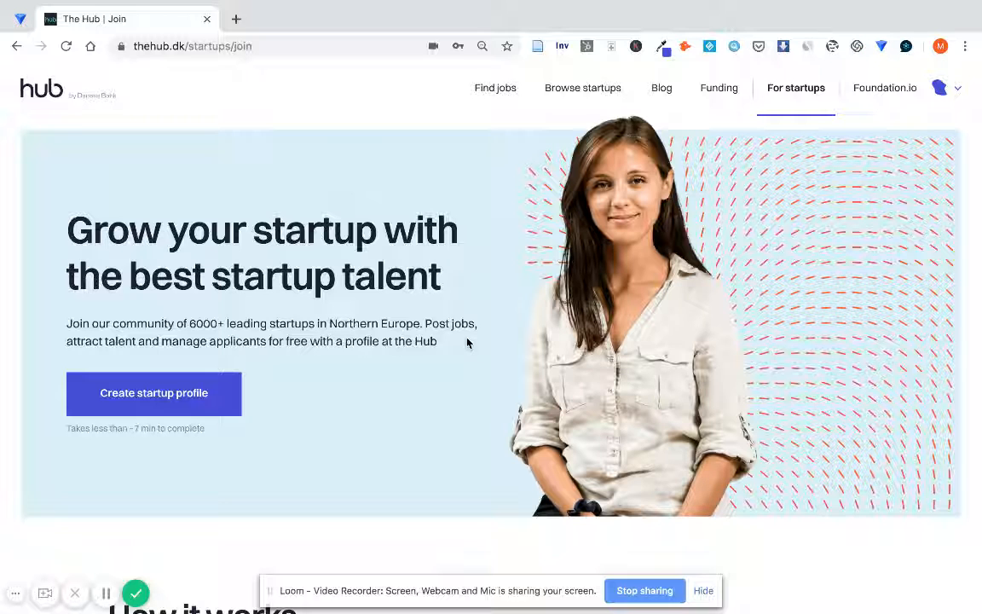
pyautogui.click(887, 95)
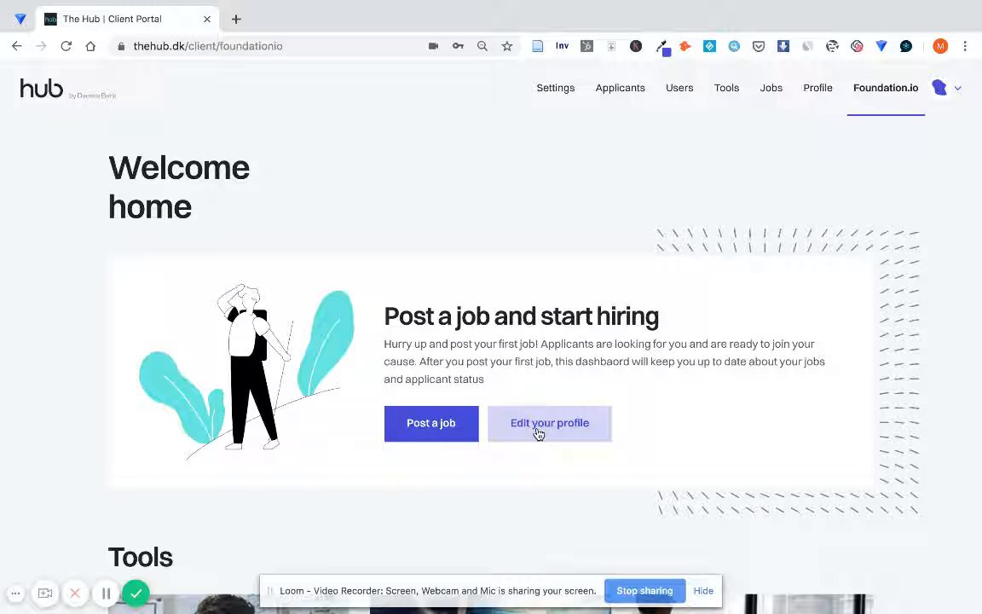
pyautogui.click(439, 432)
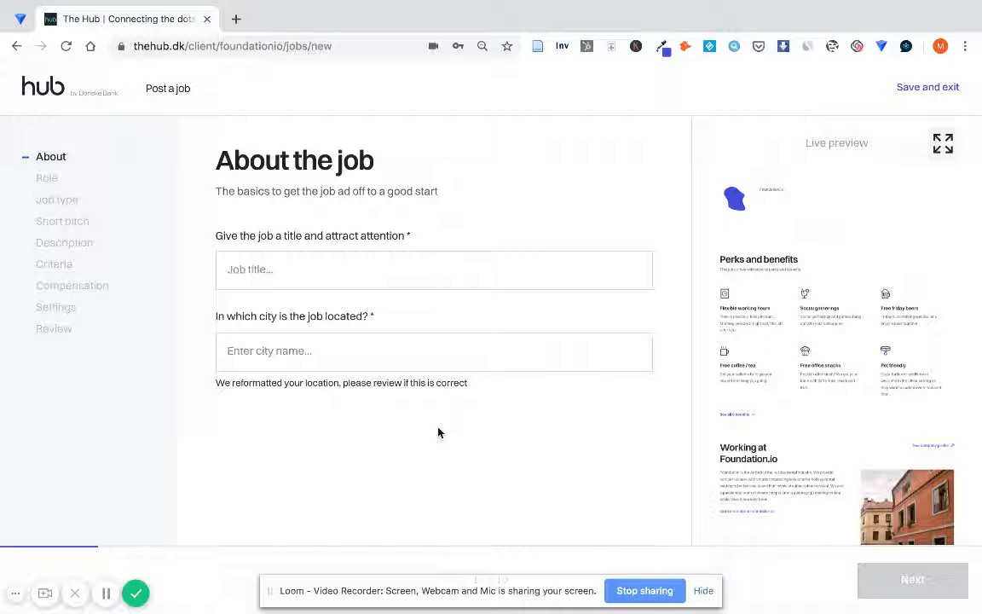
# Title the job "Backend Developer", set its city to Copenhagen, Denmark, and continue to the job role selection.
pyautogui.click(401, 276)
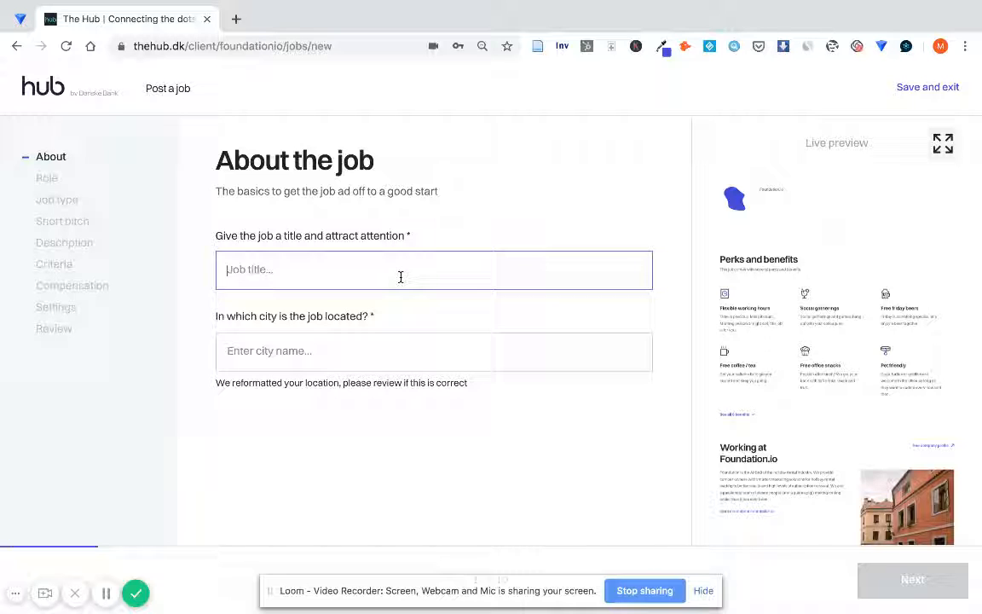
pyautogui.write('Backend Devl')
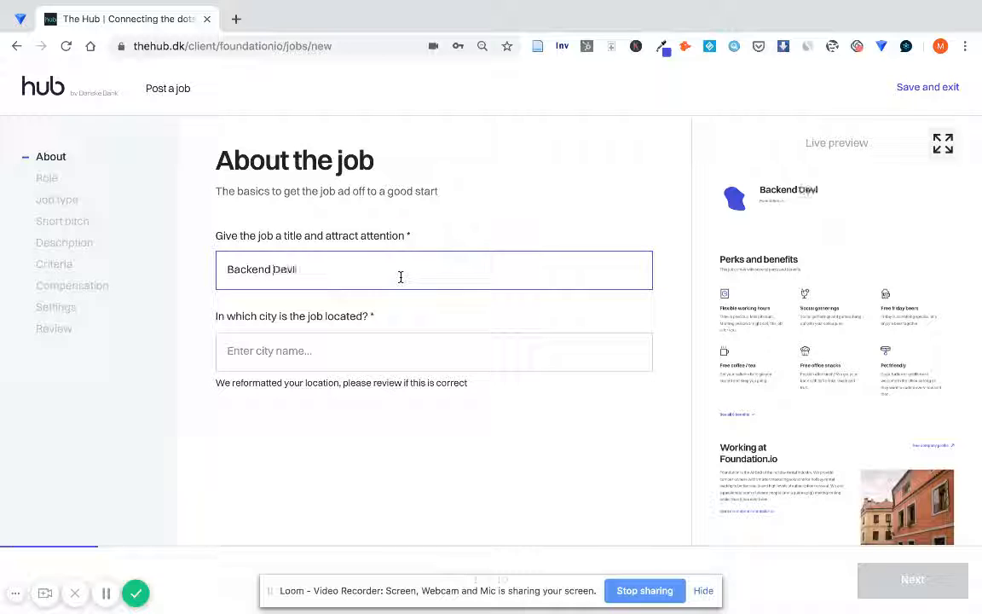
pyautogui.press('BackSpace')
pyautogui.write('eloper')
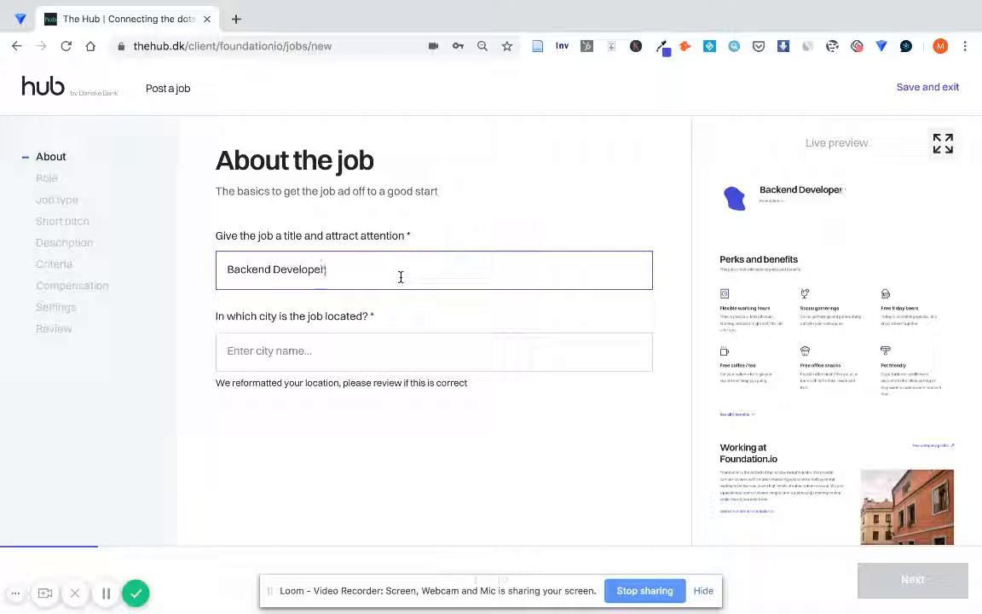
pyautogui.click(365, 343)
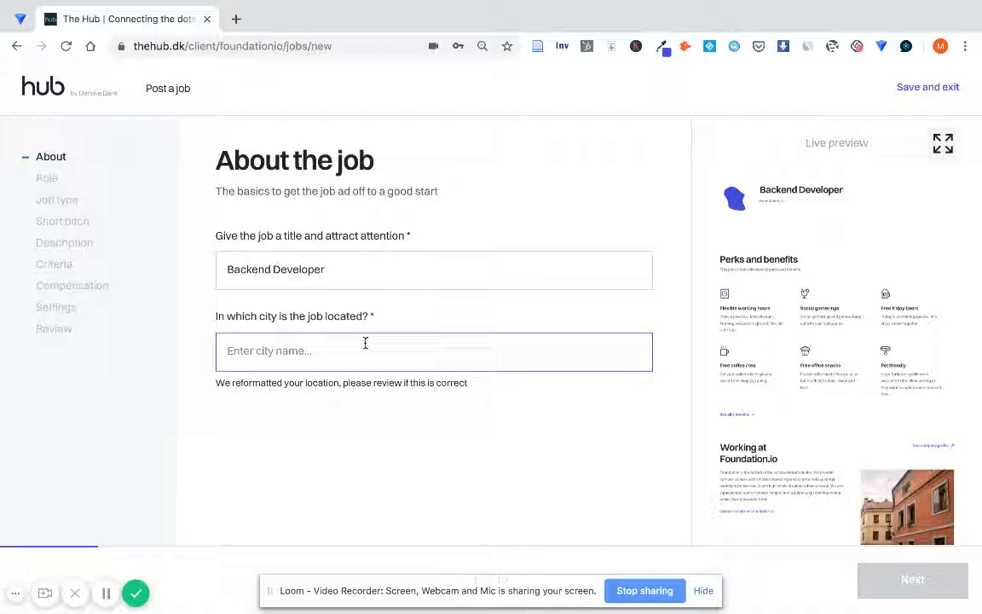
pyautogui.write('copen')
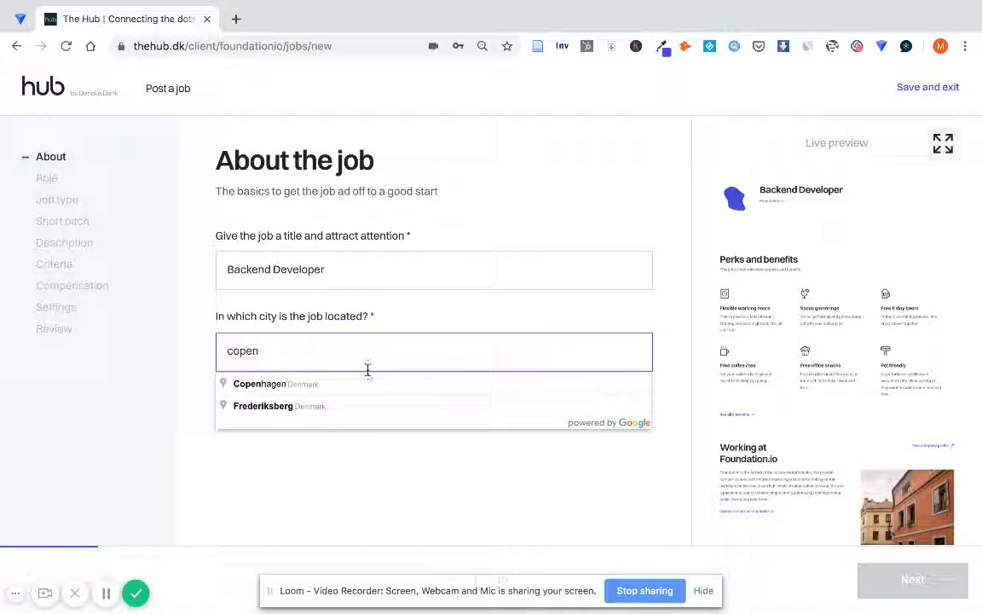
pyautogui.click(368, 380)
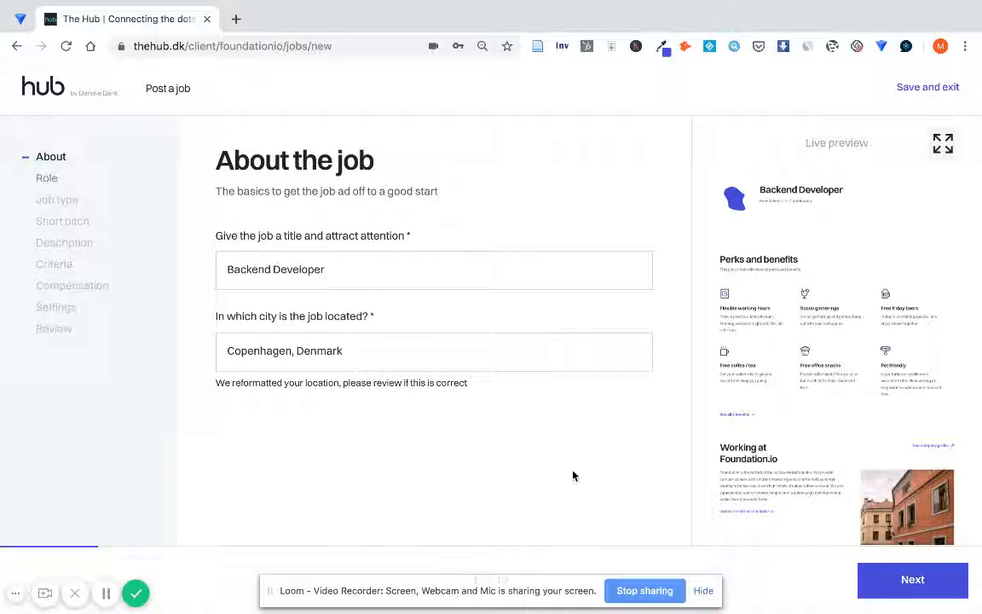
pyautogui.click(943, 588)
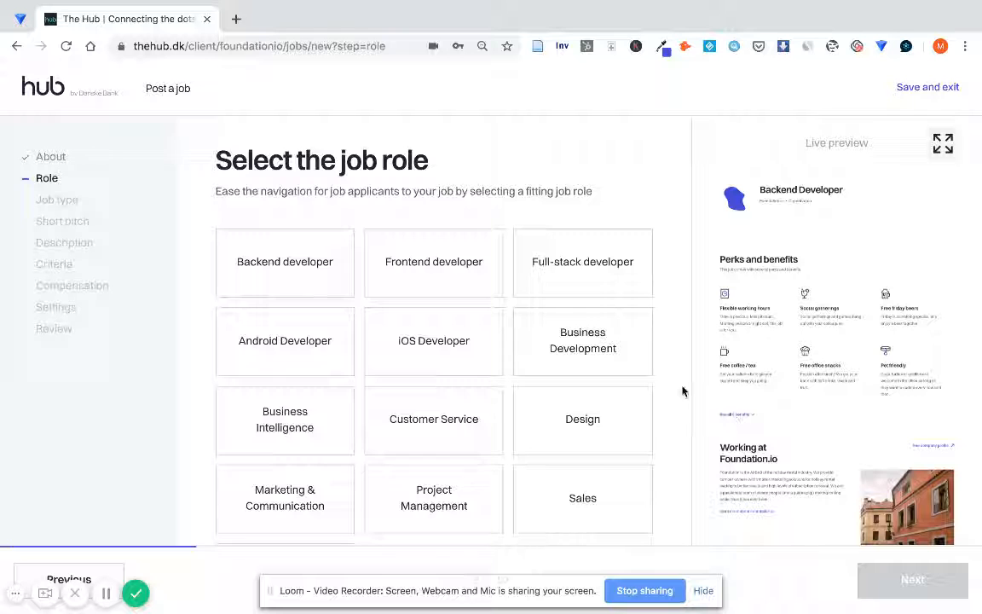
# Choose Backend developer as the job role, continue, and choose Full-time as the job type.
pyautogui.click(300, 281)
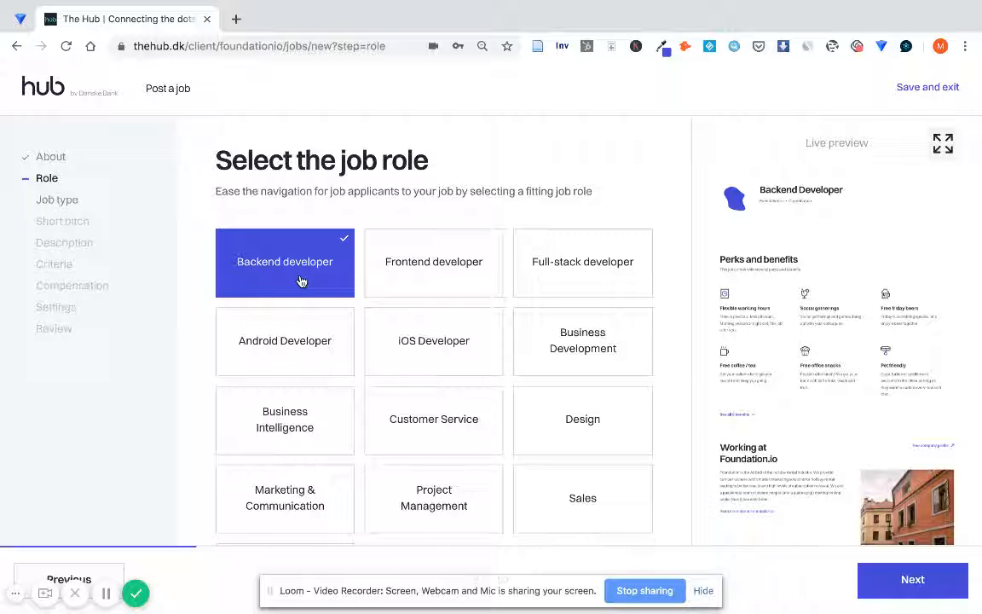
pyautogui.scroll(-1, 445, 184)
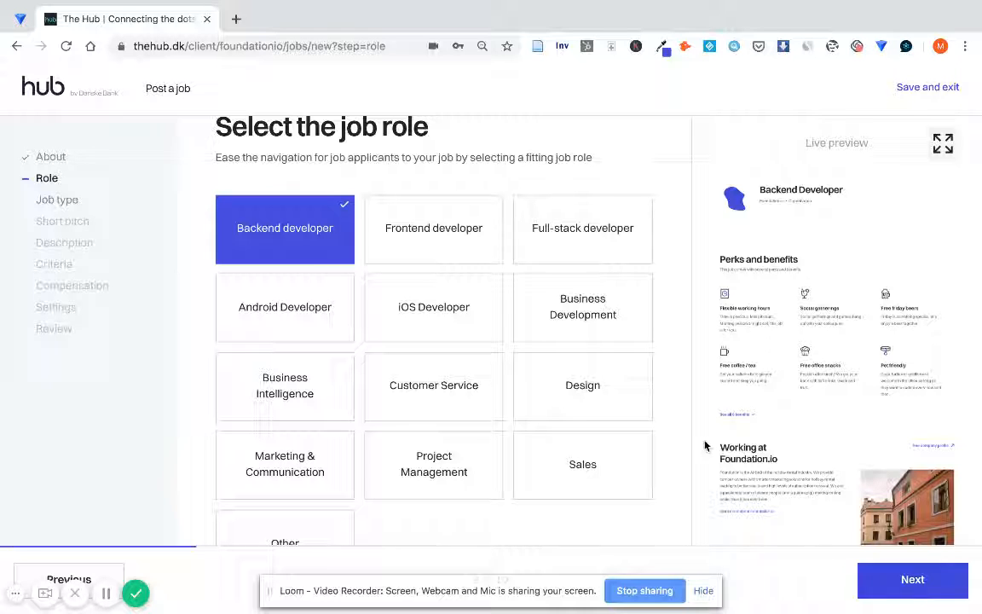
pyautogui.scroll(-1, 706, 445)
pyautogui.scroll(-1, 639, 420)
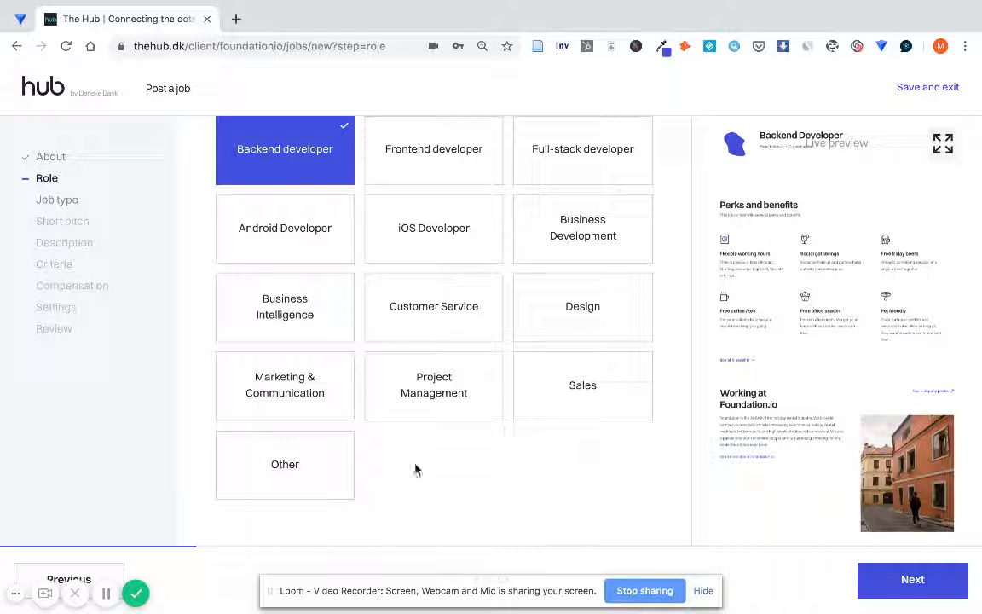
pyautogui.click(903, 578)
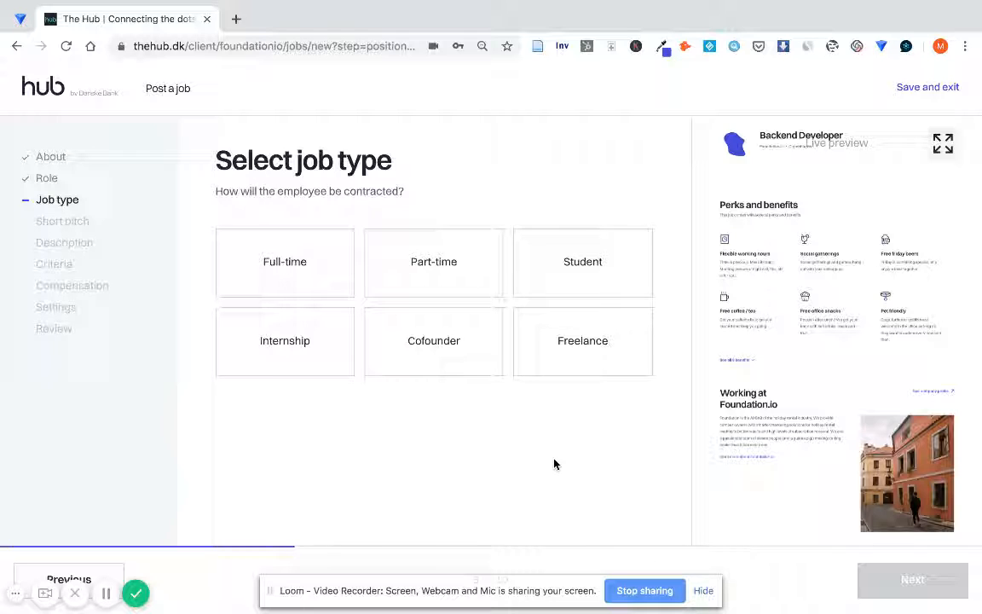
pyautogui.click(295, 281)
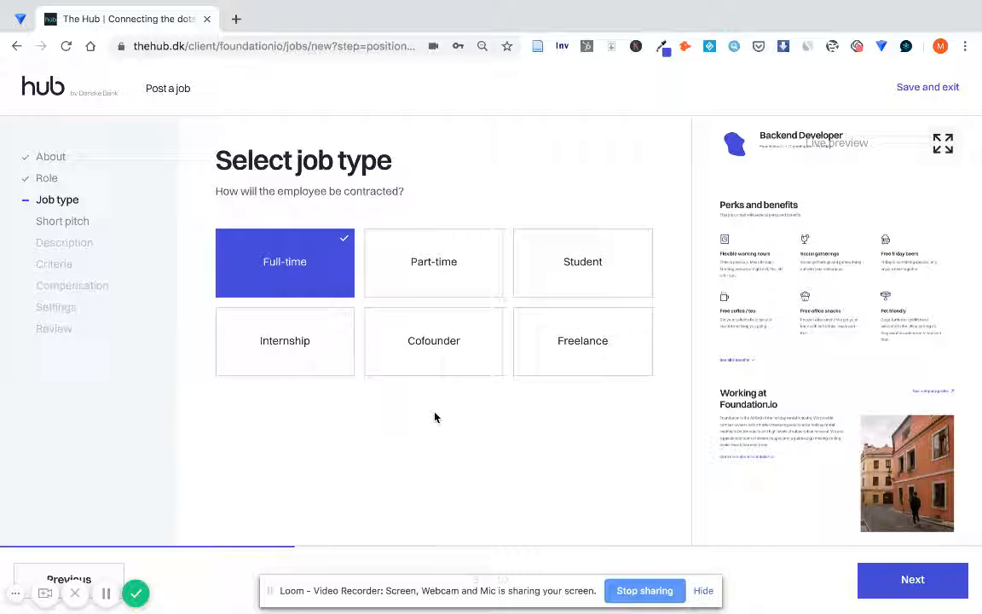
# Try out the Cofounder, Student and Internship job types, and return the selection to Full-time only.
pyautogui.click(439, 364)
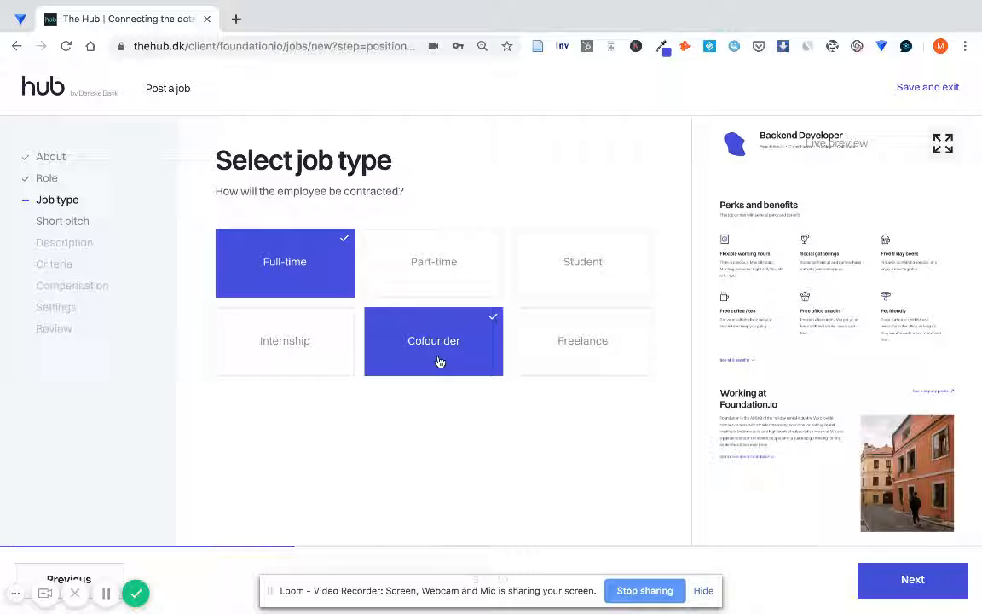
pyautogui.click(439, 363)
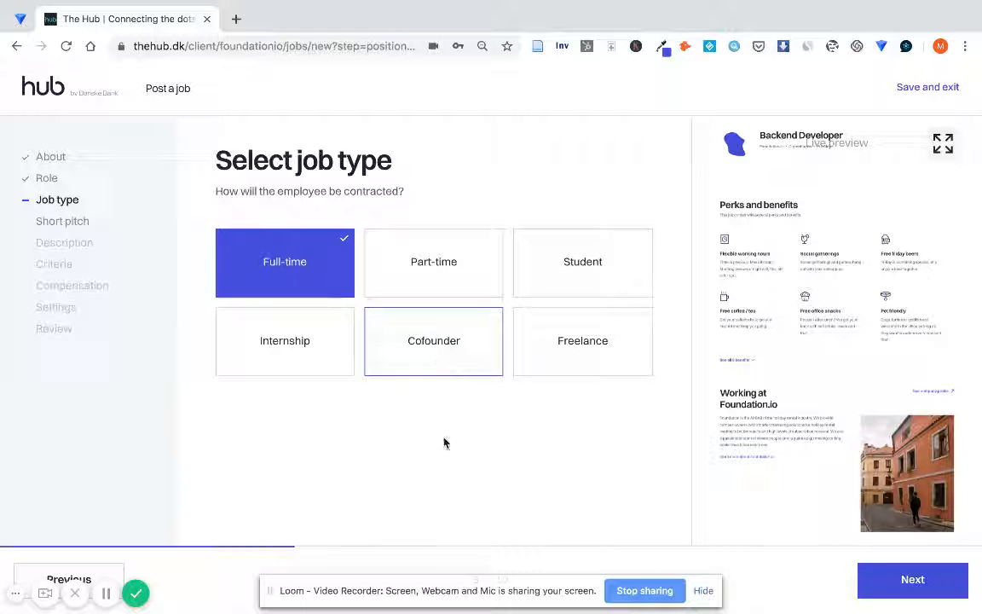
pyautogui.click(287, 260)
pyautogui.click(581, 329)
pyautogui.click(309, 341)
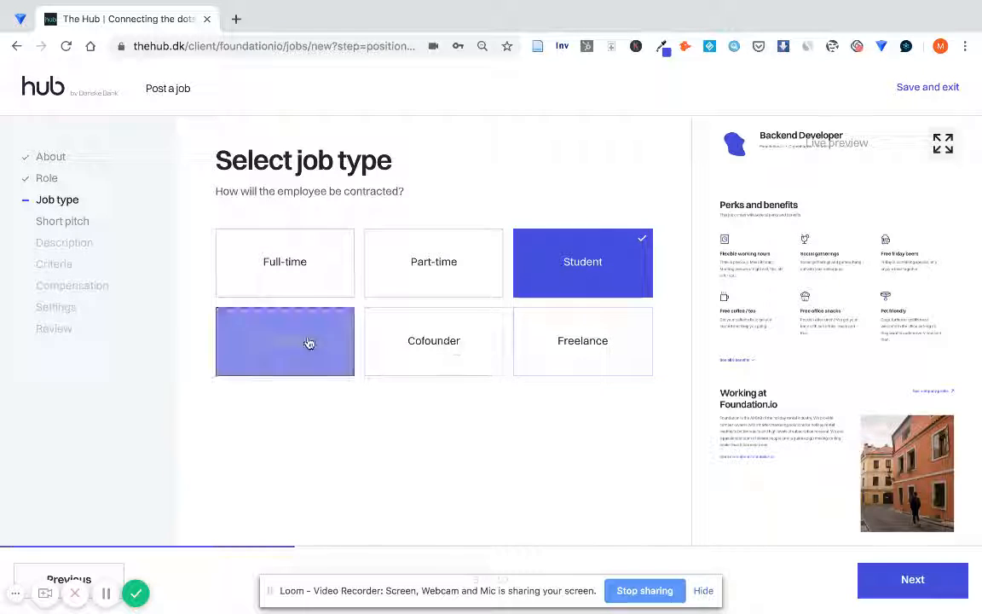
pyautogui.click(314, 342)
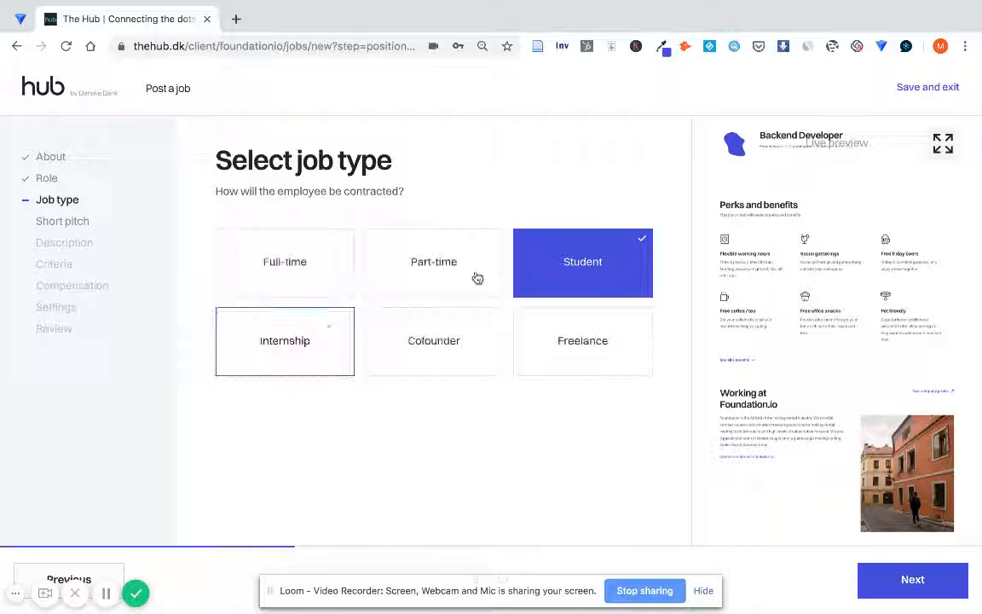
pyautogui.click(596, 247)
pyautogui.click(314, 318)
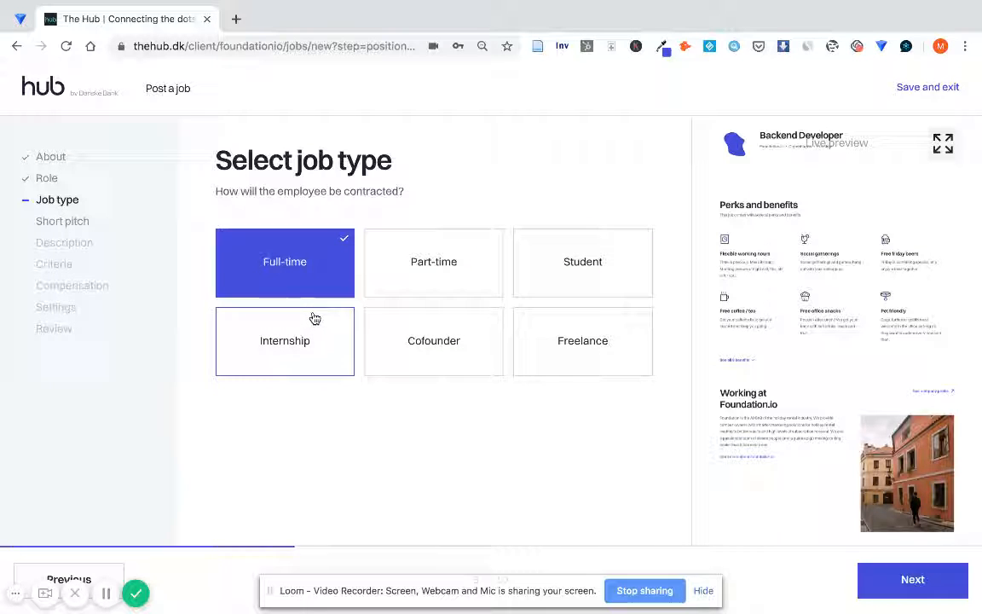
# Fill in the short pitch presenting Foundation as the AirBnB of the holiday rental industry seeking a savvy Backend Developer, and continue.
pyautogui.click(900, 586)
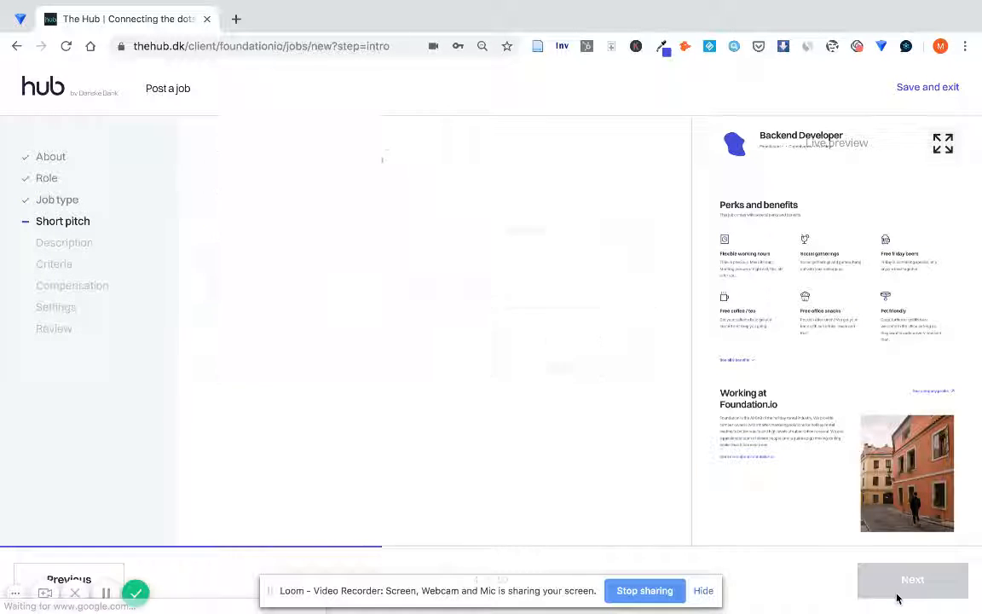
pyautogui.click(429, 333)
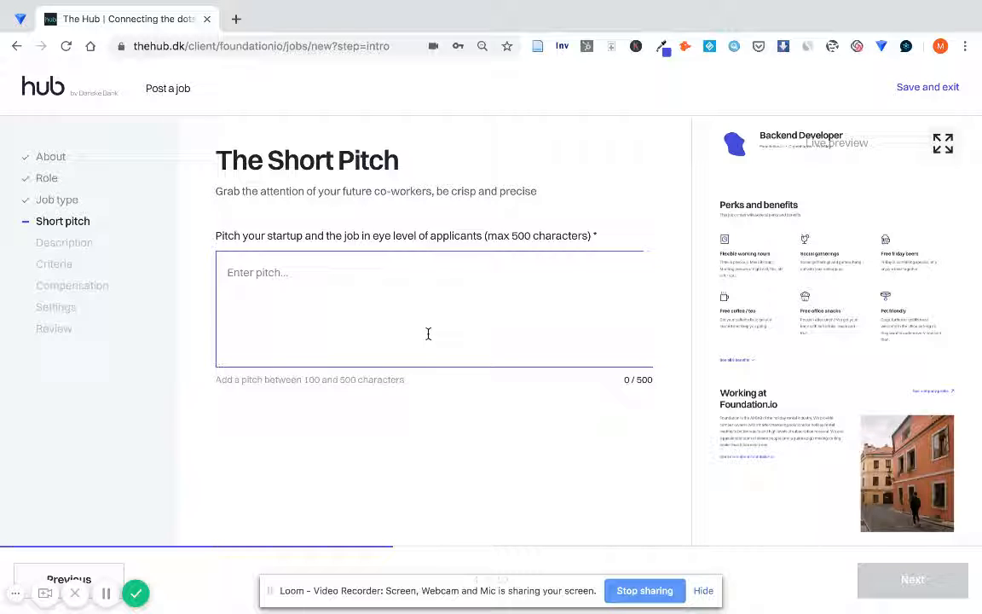
pyautogui.write('Foundation is the AirBnB of the holiday rental industry. We provide camper owners with smarter marketing solutions for holiday rental leading to better results and high levels of subscription renewal. We are a passionate team of eleven people (and a guinea pig!) making renting easier than it has ever been. Now we are looking for a savvy Backend Developer to join our team.')
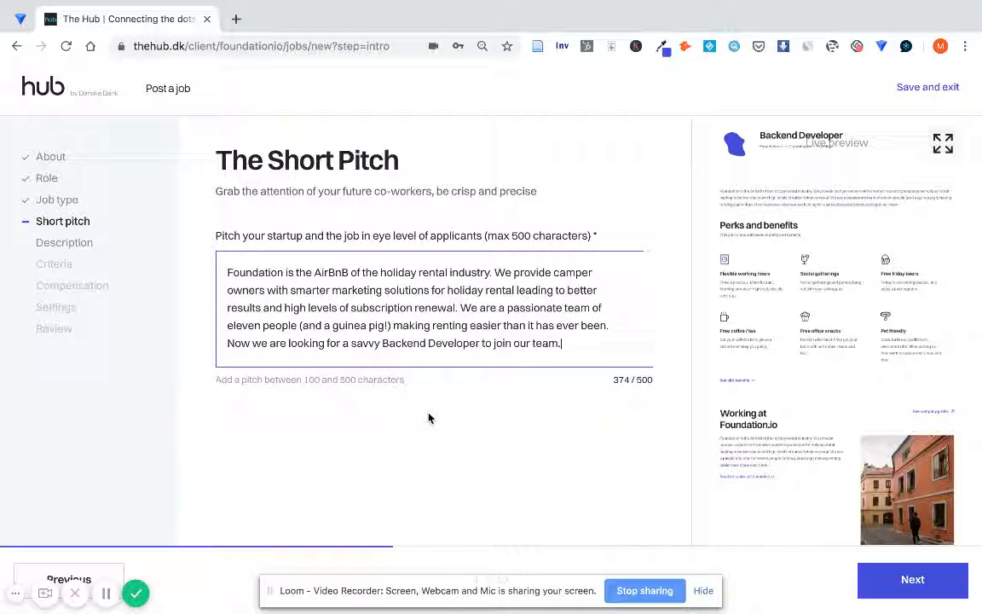
pyautogui.click(901, 578)
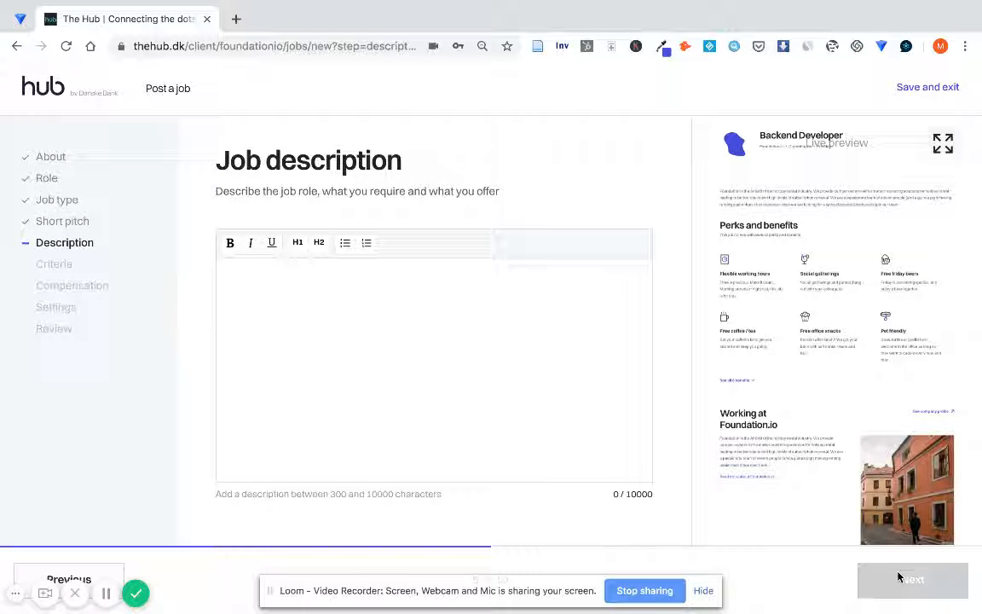
# Copy the text below the Backend Developer heading through the Benefits list from the Foundation_jobpost Word document into the job description.
pyautogui.hotkey('ctrl', 'Right')
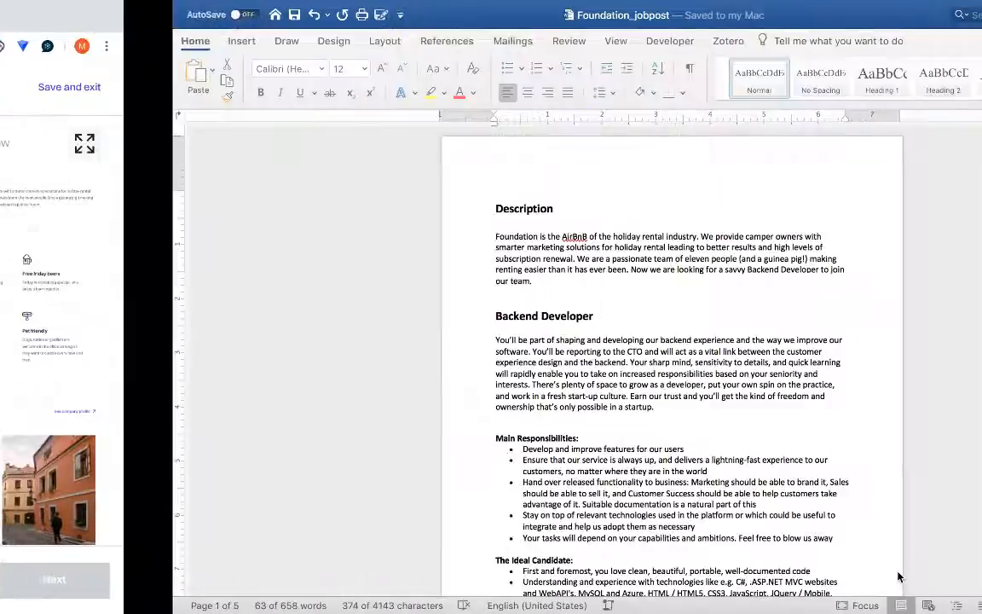
pyautogui.scroll(-3, 499, 470)
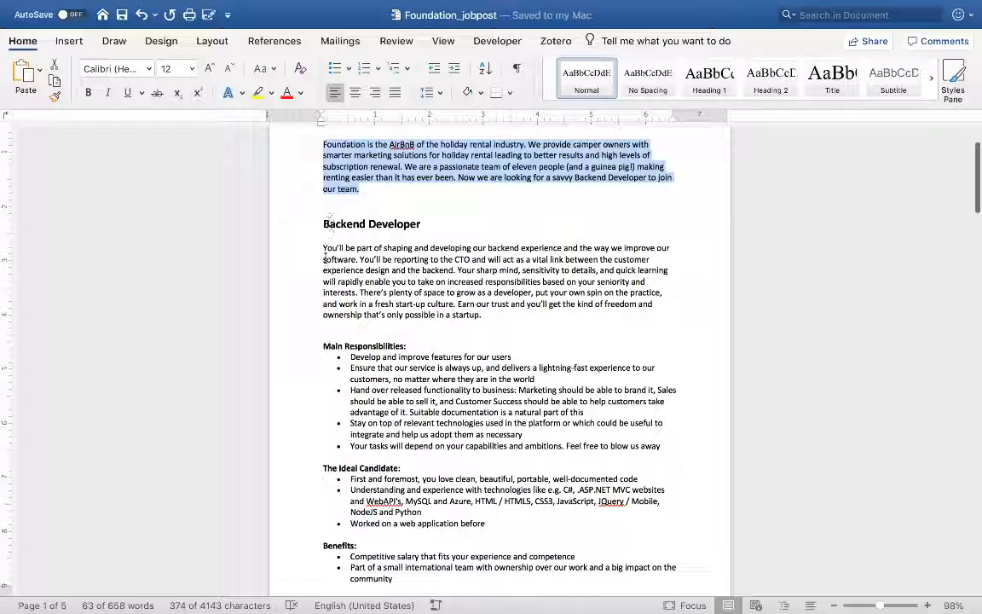
pyautogui.moveTo(323, 247); pyautogui.dragTo(491, 480)
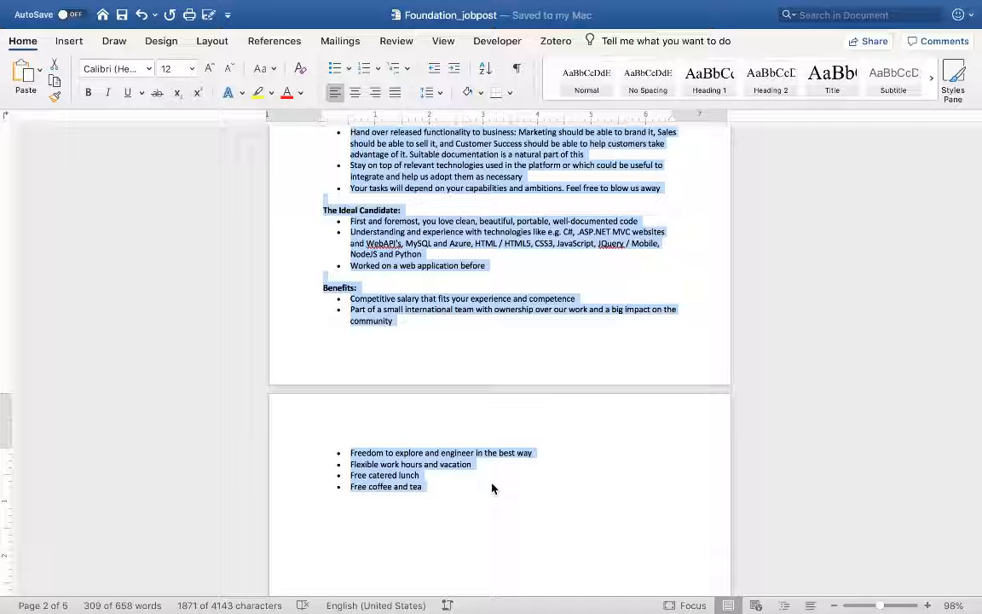
pyautogui.hotkey('ctrl', 'Right')
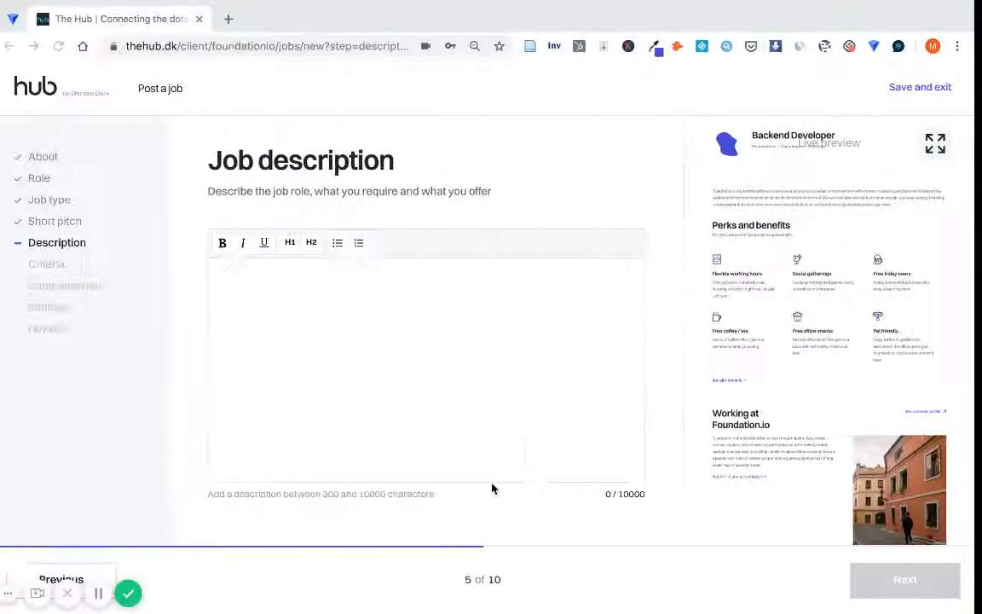
pyautogui.click(406, 380)
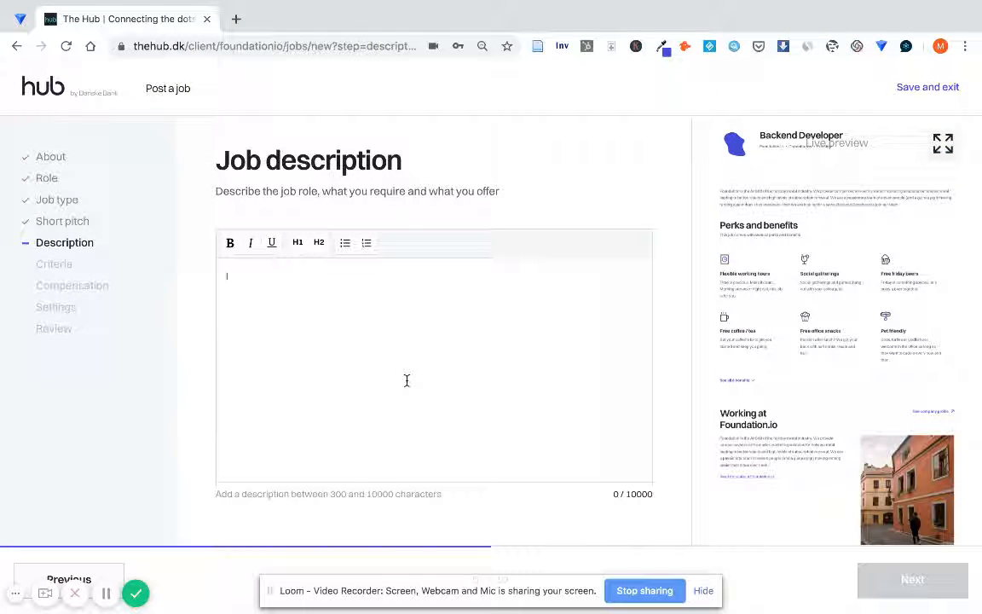
pyautogui.press('super+v')
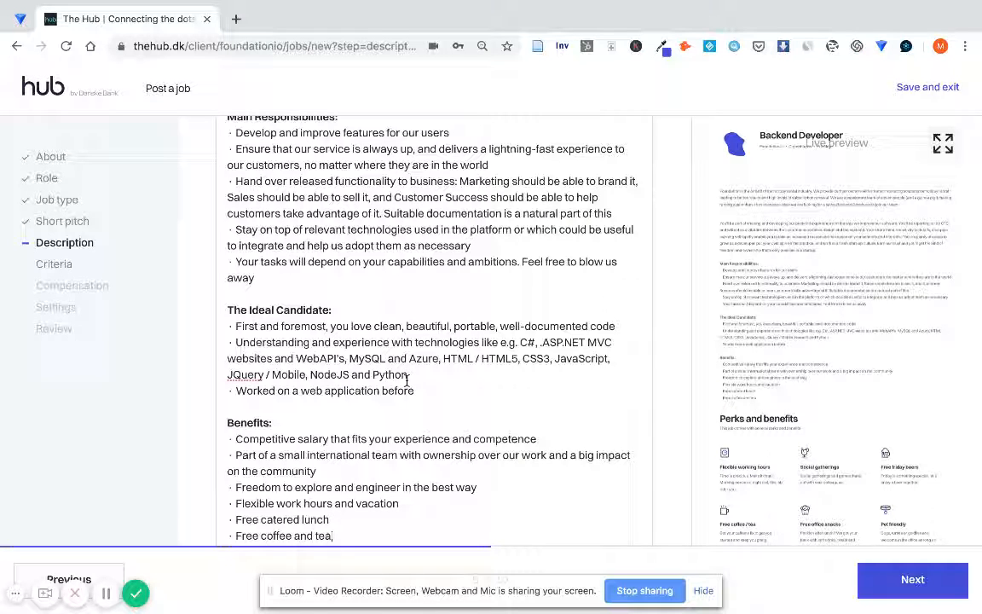
# Examine the job ad's full-size preview from the heading through the Benefits list, including the Ideal Candidate's technologies, and close it.
pyautogui.click(943, 145)
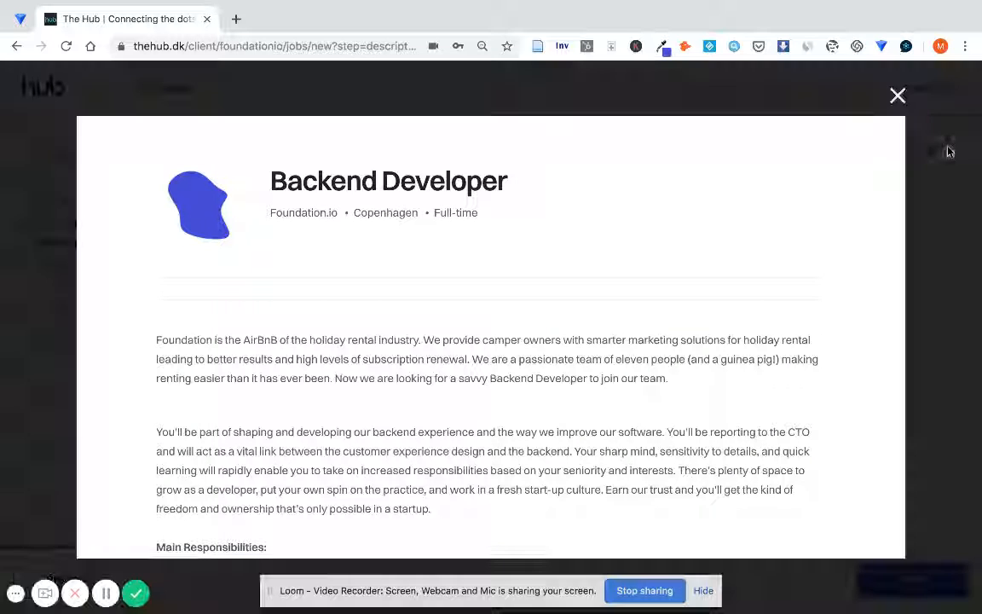
pyautogui.scroll(-3, 565, 267)
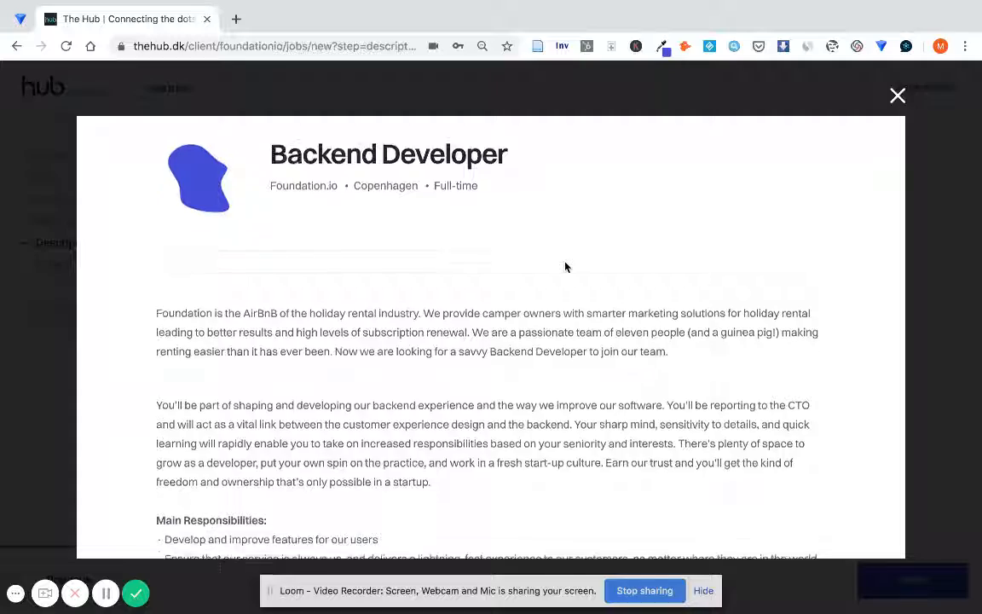
pyautogui.scroll(-3, 564, 267)
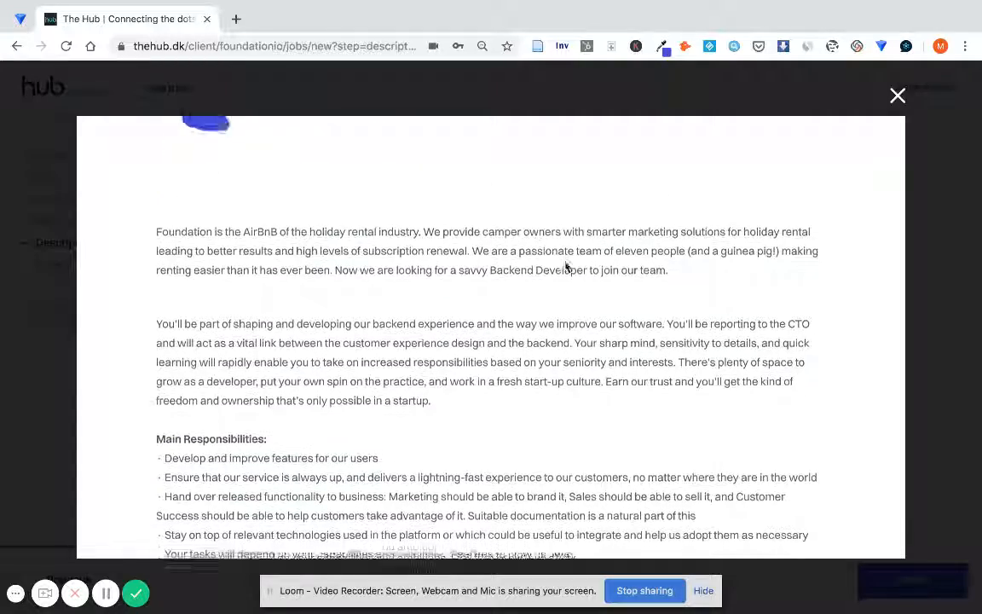
pyautogui.scroll(-2, 564, 262)
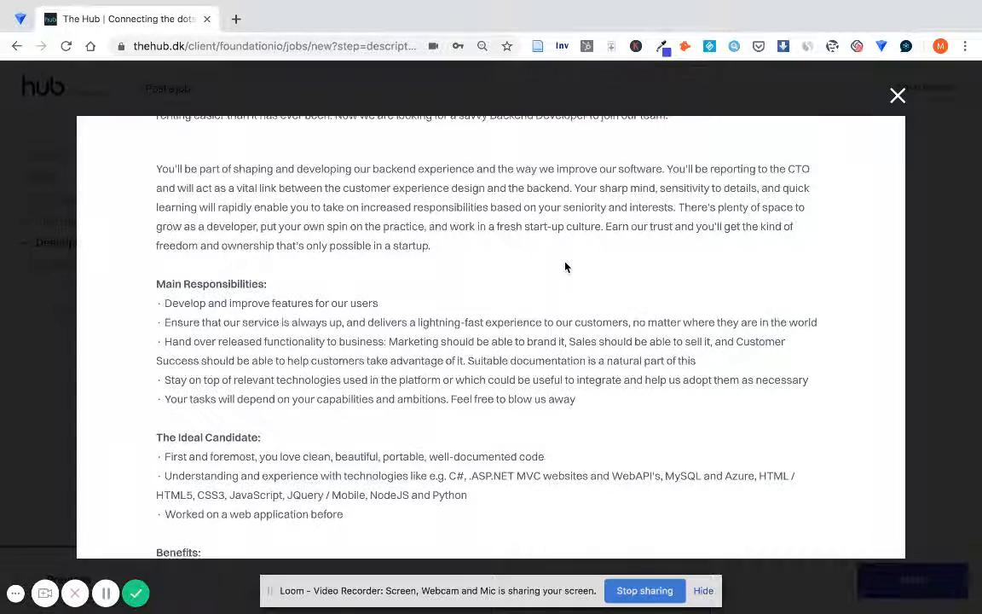
pyautogui.scroll(-7, 565, 267)
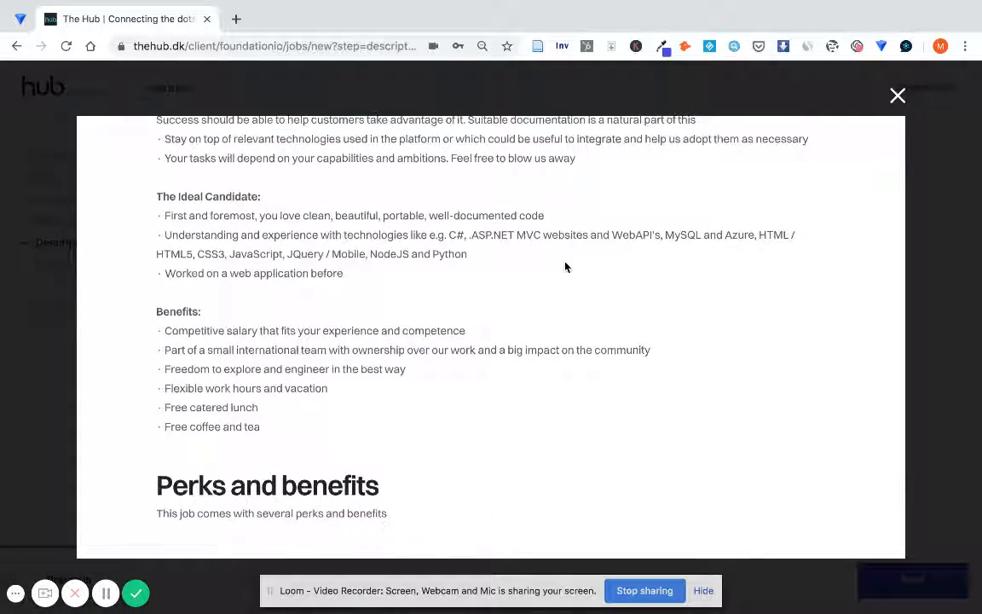
pyautogui.scroll(1, 564, 266)
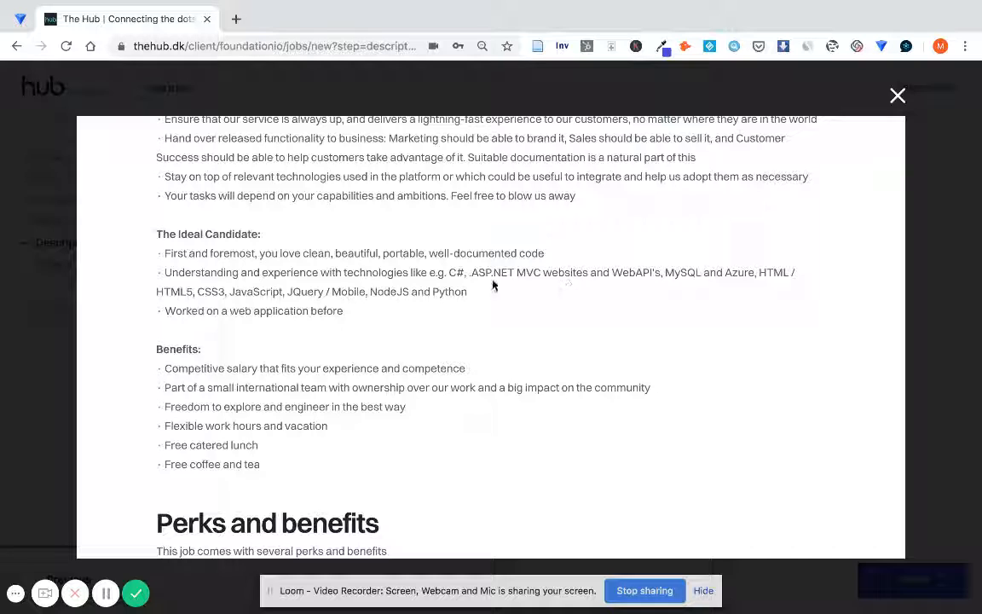
pyautogui.moveTo(372, 291); pyautogui.dragTo(467, 291)
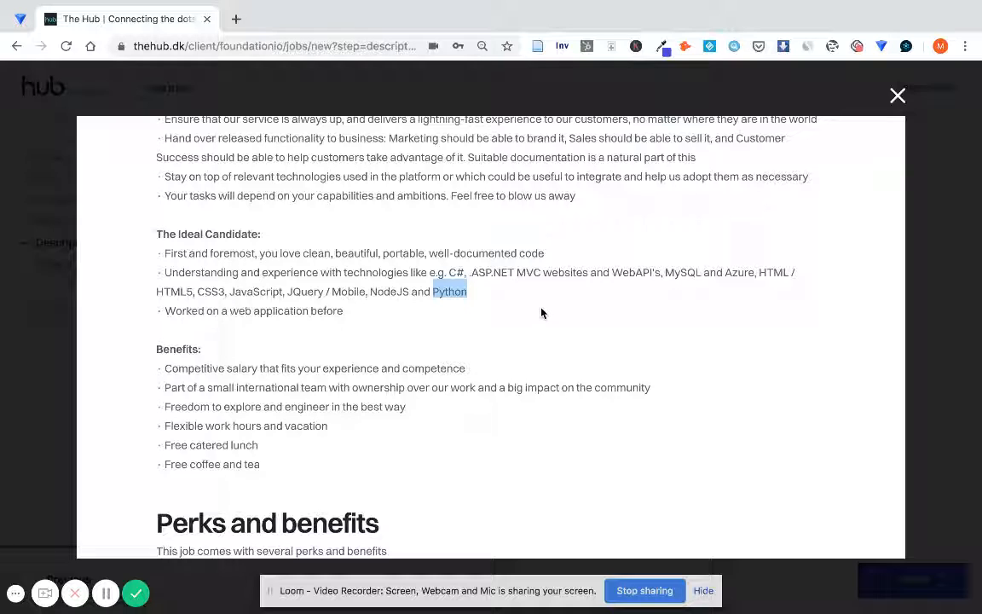
pyautogui.scroll(3, 609, 293)
pyautogui.scroll(5, 611, 294)
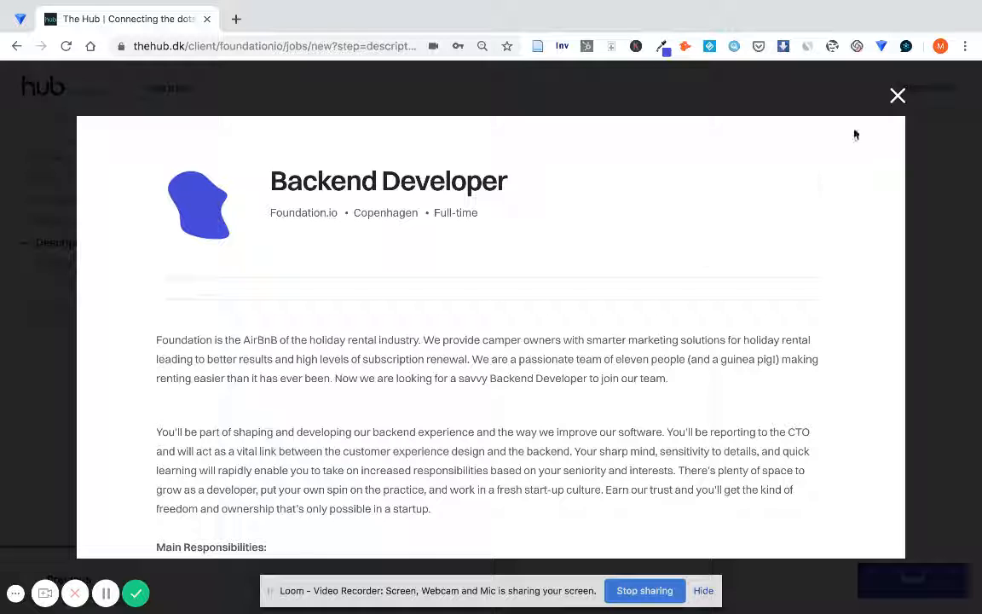
pyautogui.click(899, 95)
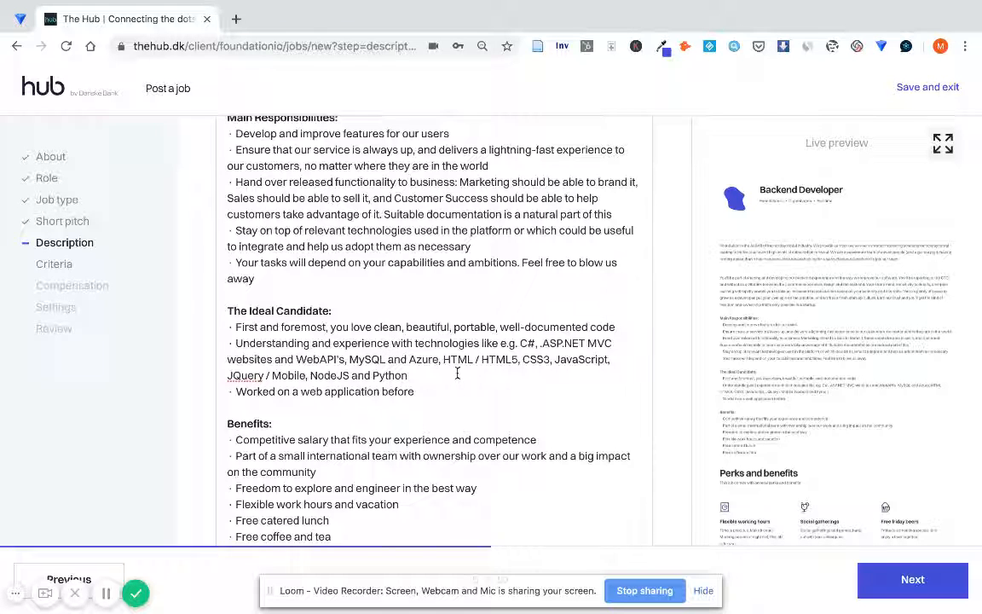
# Continue from the description, request a LinkedIn profile, a short message and a Github link as application criteria, and continue.
pyautogui.scroll(1, 457, 372)
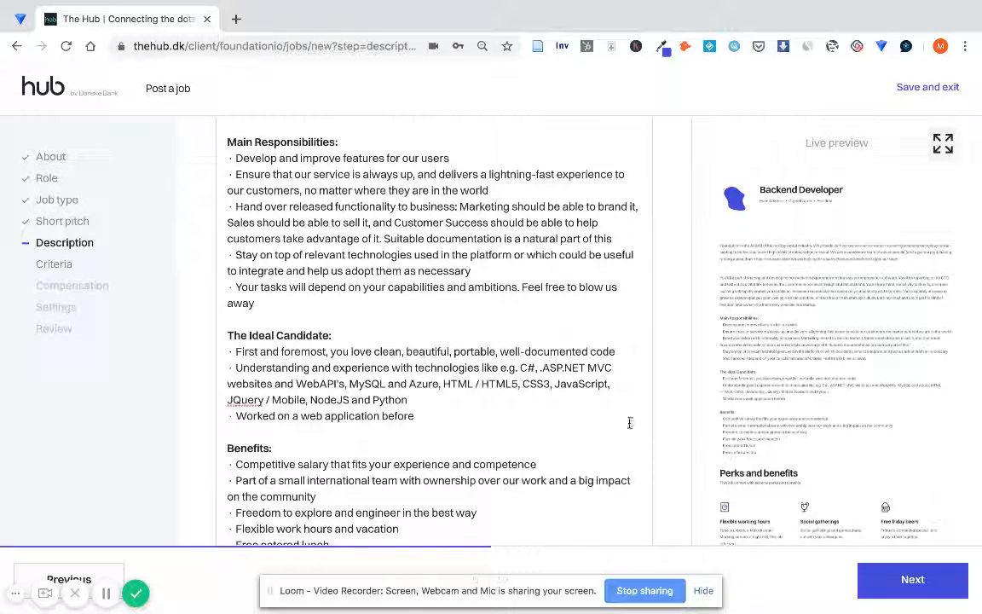
pyautogui.click(892, 581)
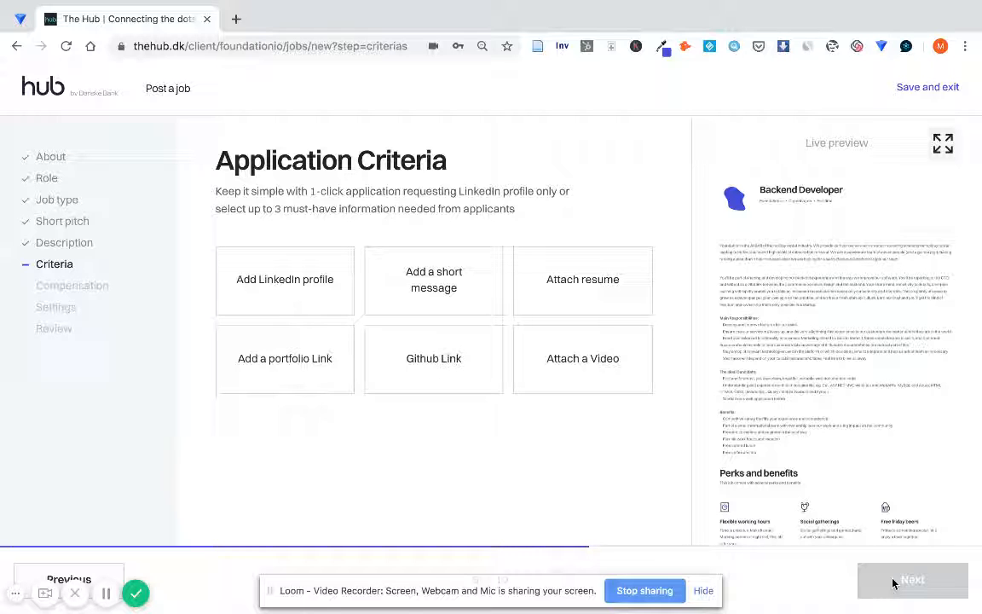
pyautogui.click(293, 306)
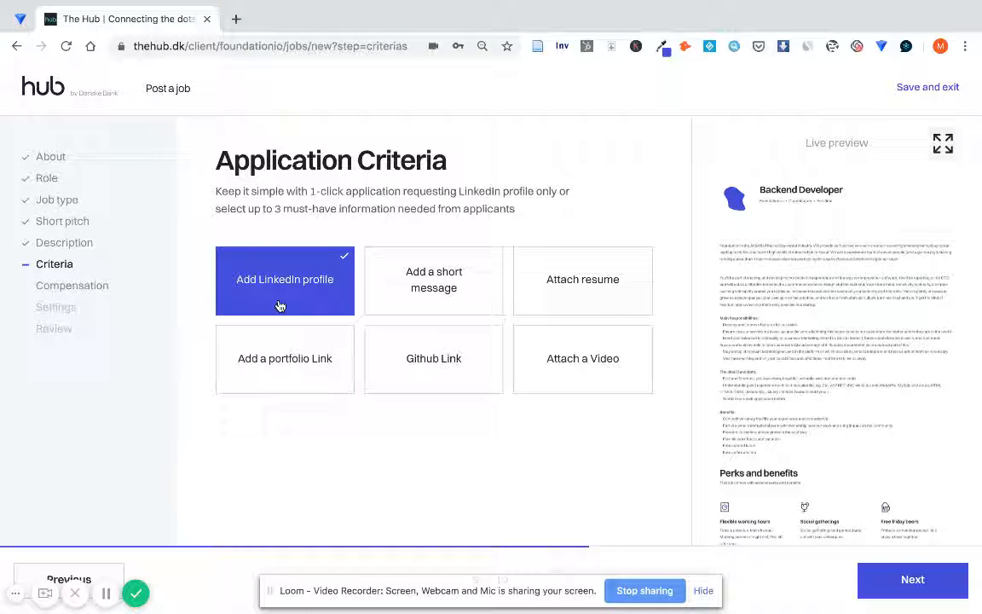
pyautogui.click(457, 286)
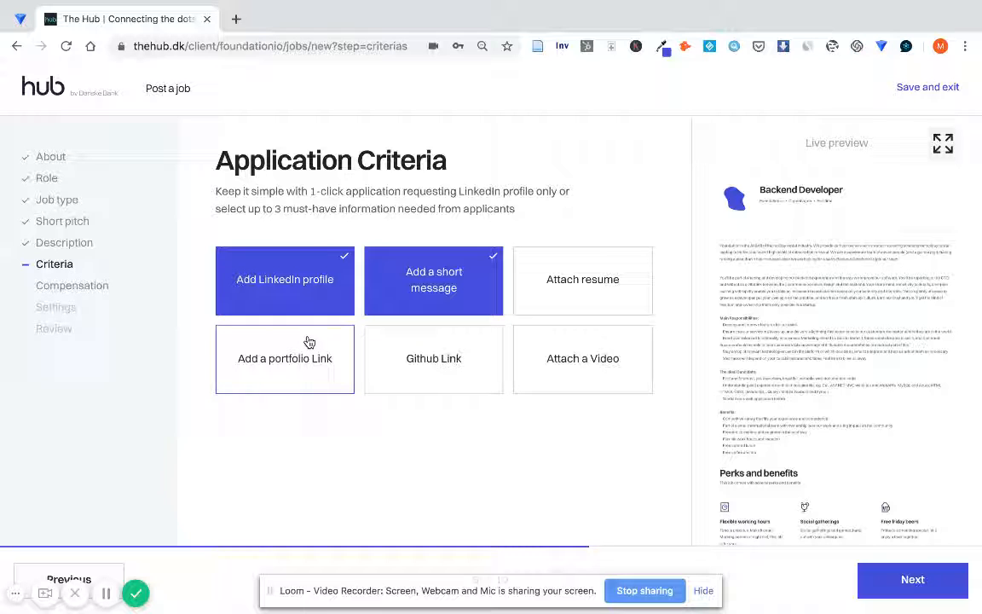
pyautogui.click(415, 362)
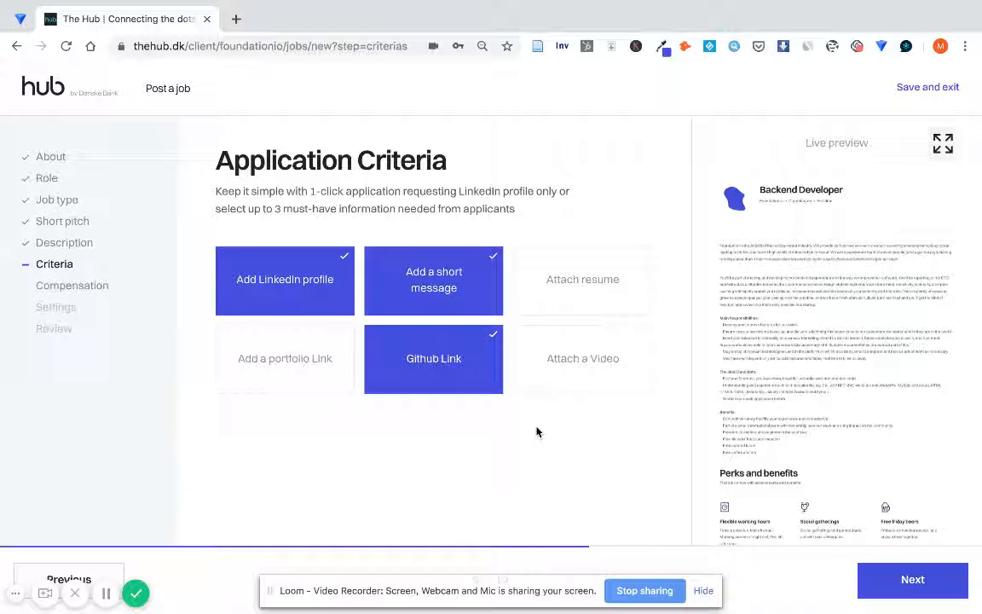
pyautogui.click(935, 591)
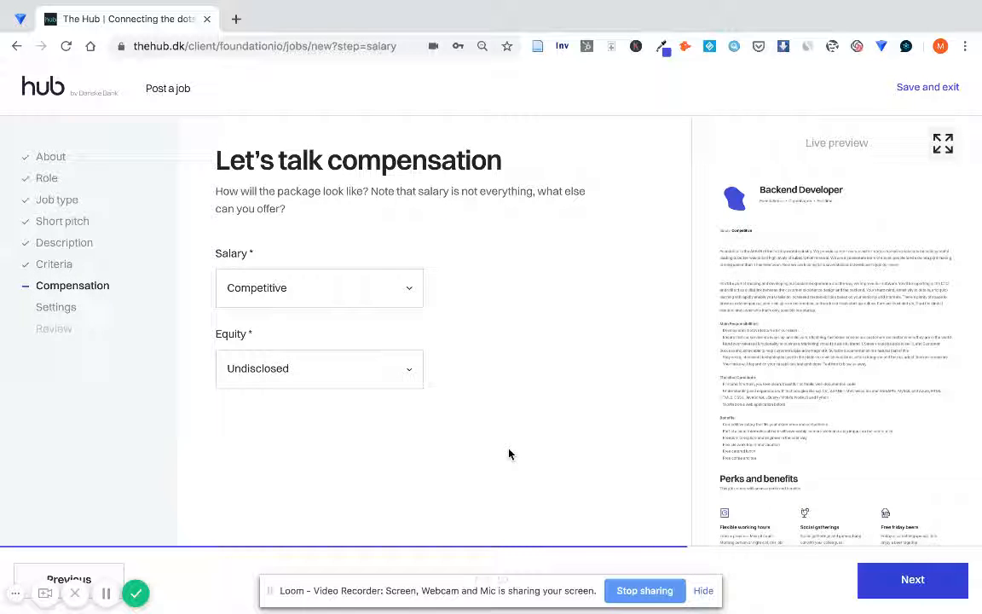
# Try out the Range option for the salary, and return the salary to Competitive.
pyautogui.click(398, 296)
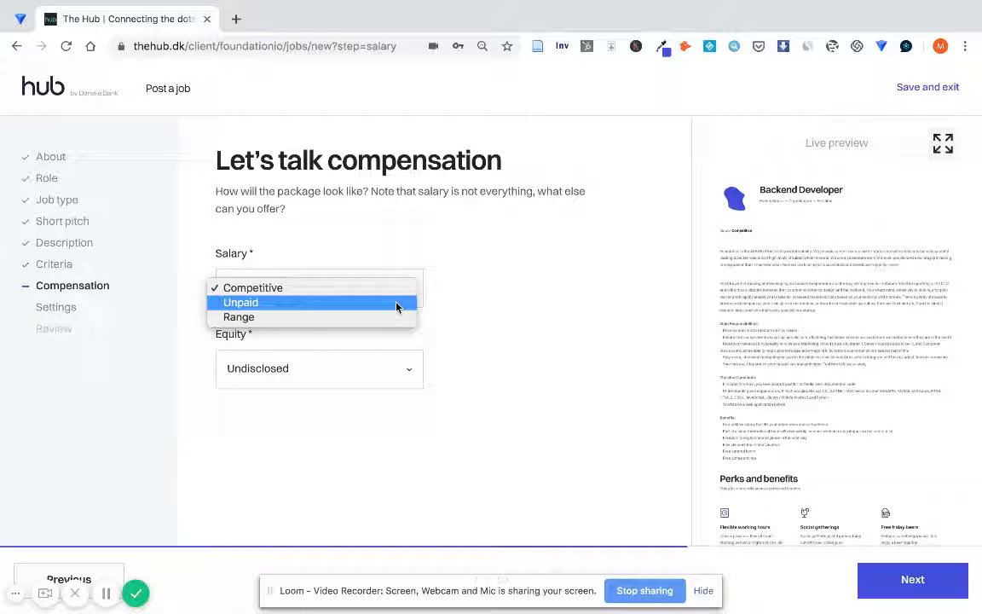
pyautogui.click(399, 317)
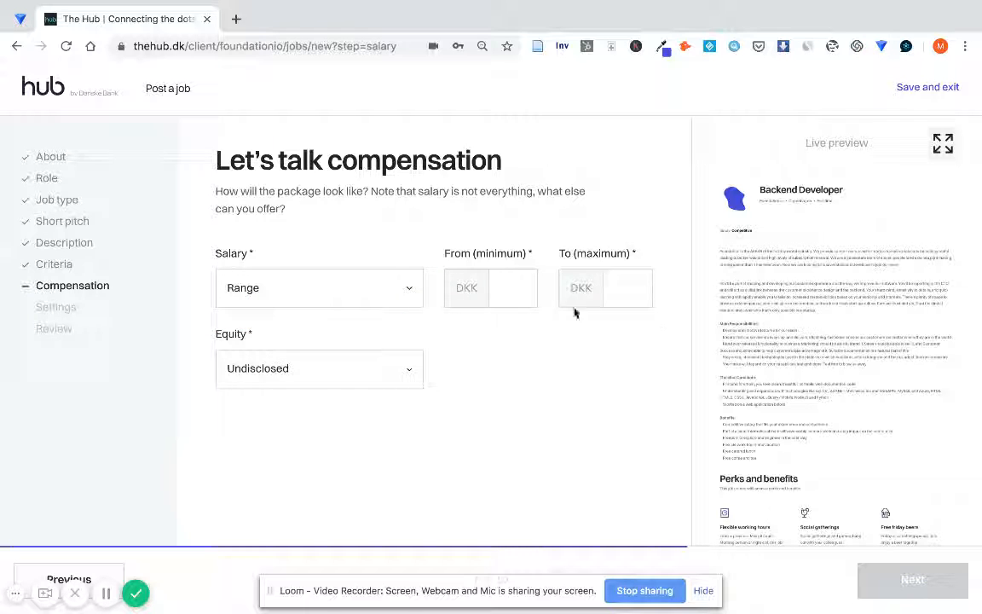
pyautogui.click(404, 301)
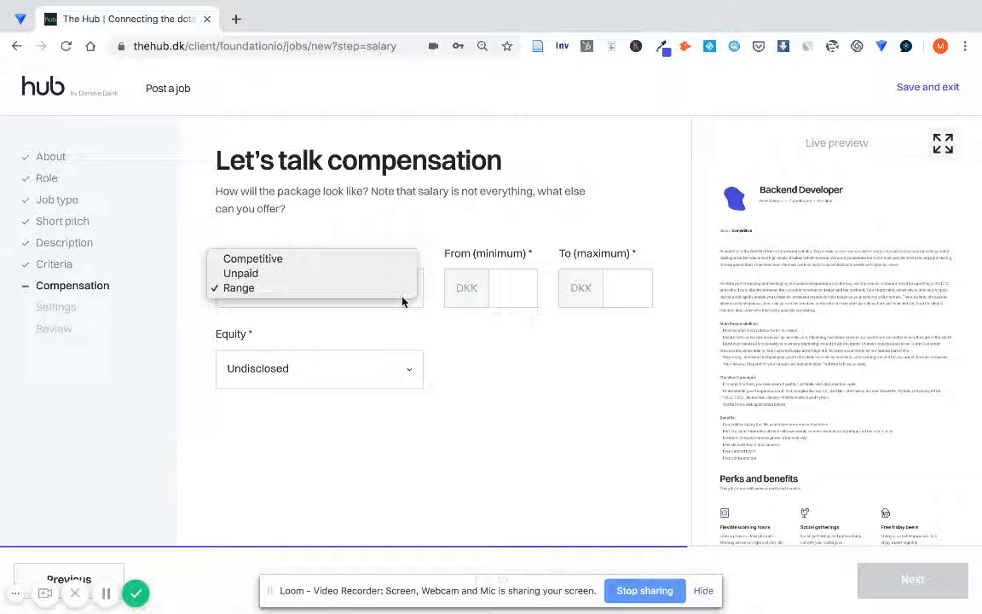
pyautogui.click(389, 260)
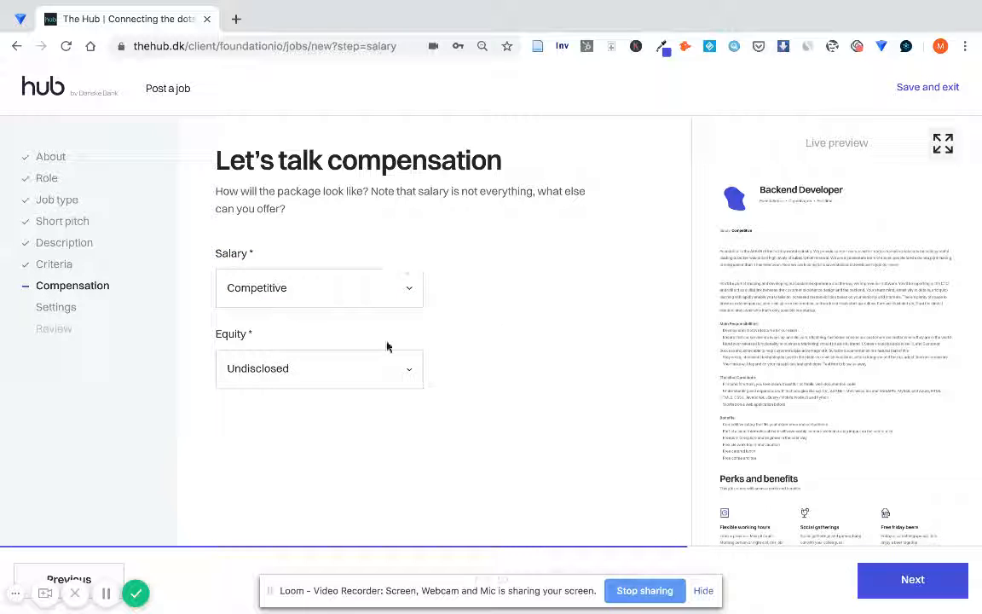
# Try out the Percentage option for the equity, and return the equity to Undisclosed.
pyautogui.click(402, 364)
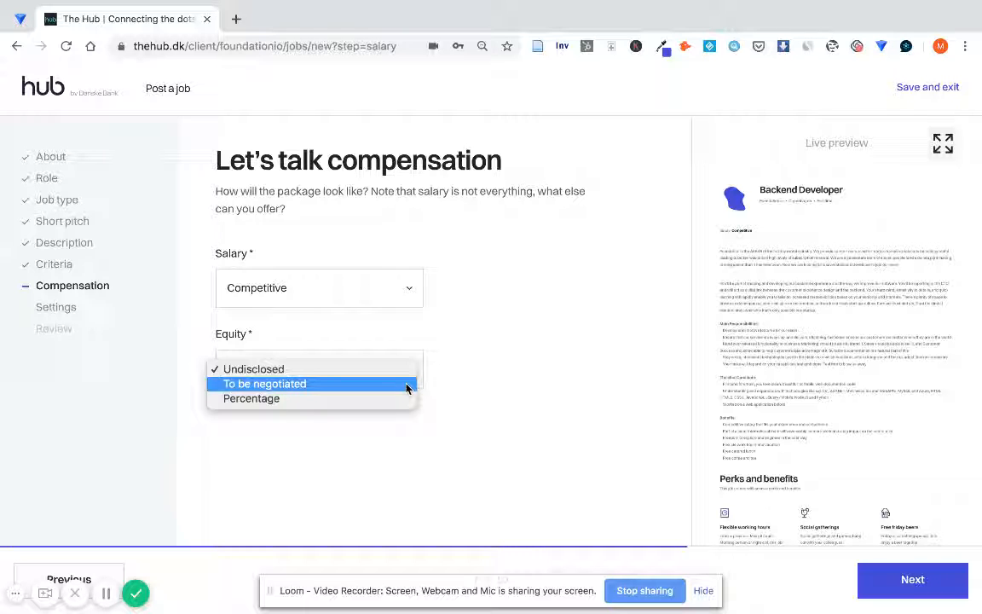
pyautogui.click(406, 398)
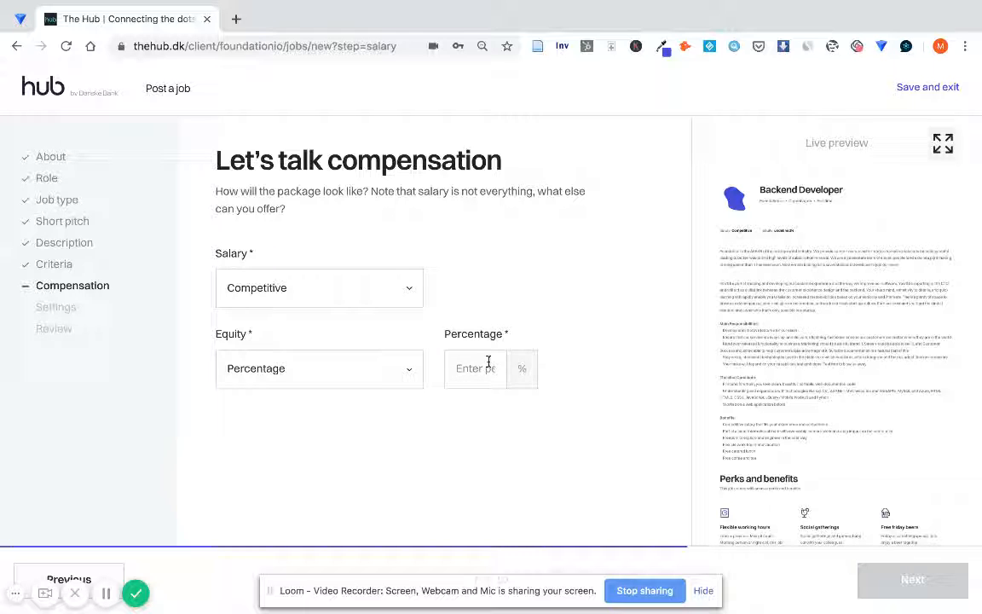
pyautogui.click(415, 371)
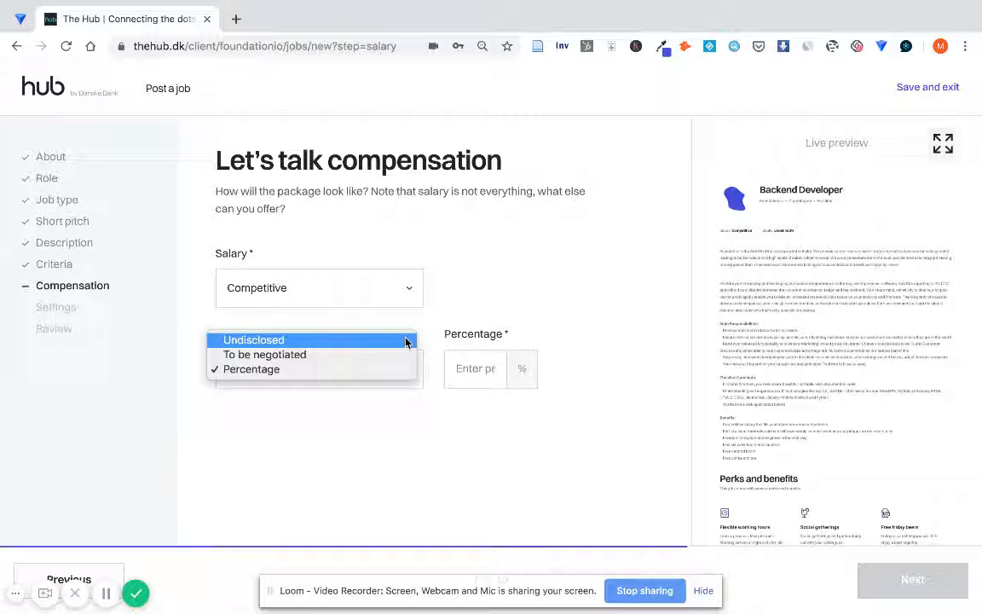
pyautogui.click(406, 341)
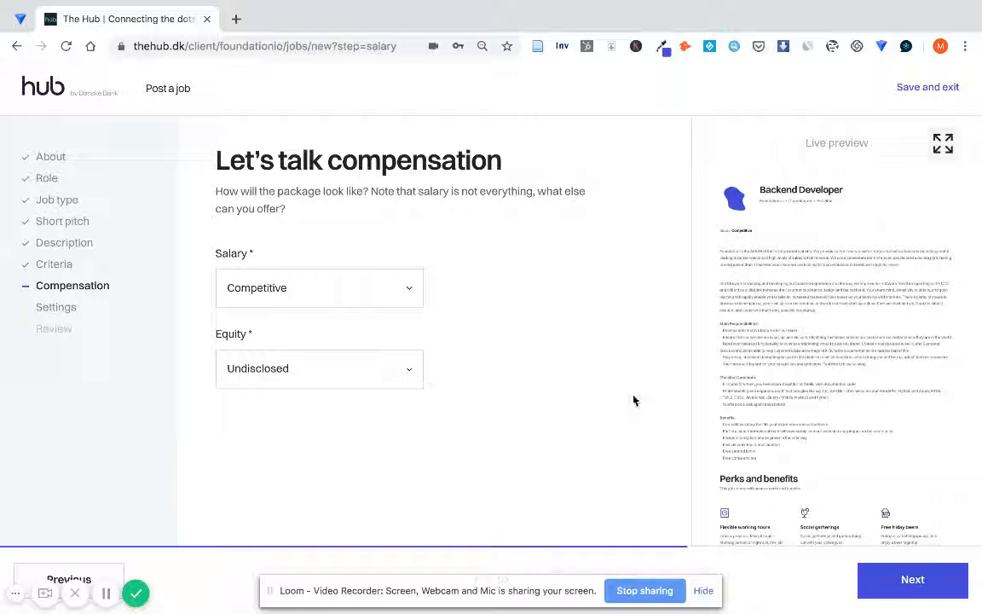
# Continue from the compensation section and choose the other listed team member as the recipient of applicant information.
pyautogui.click(890, 595)
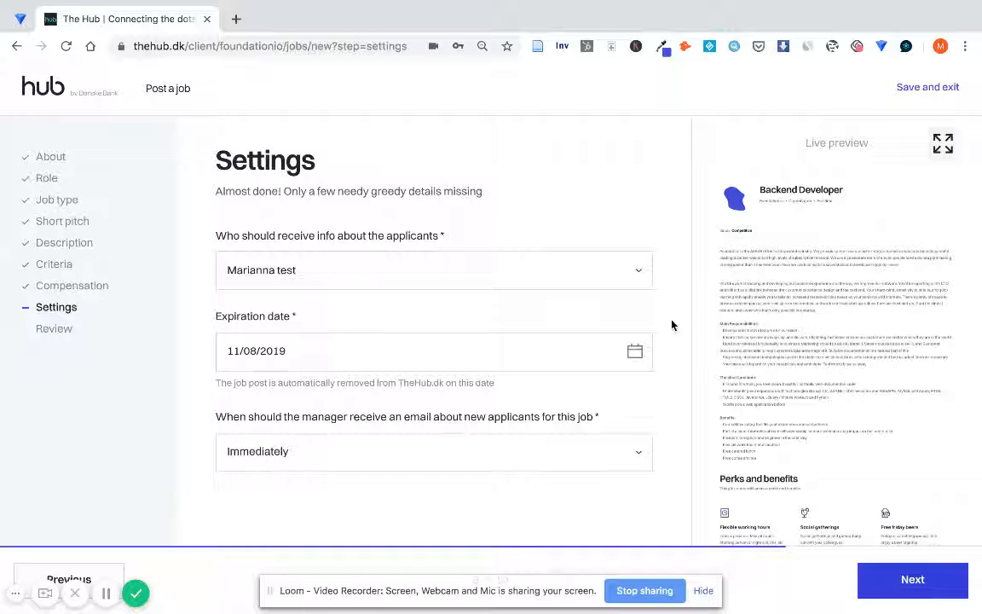
pyautogui.click(487, 268)
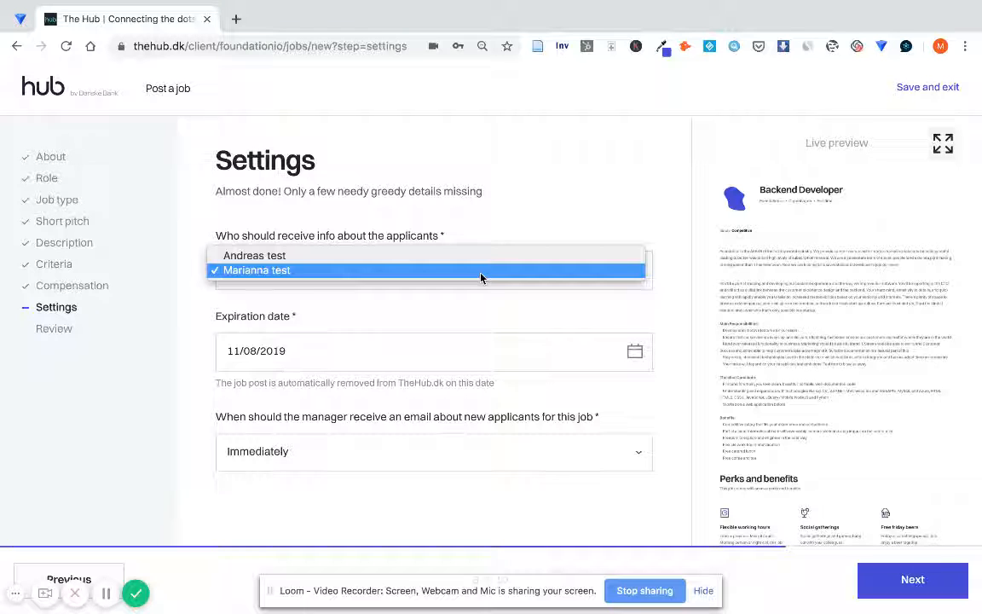
pyautogui.click(464, 259)
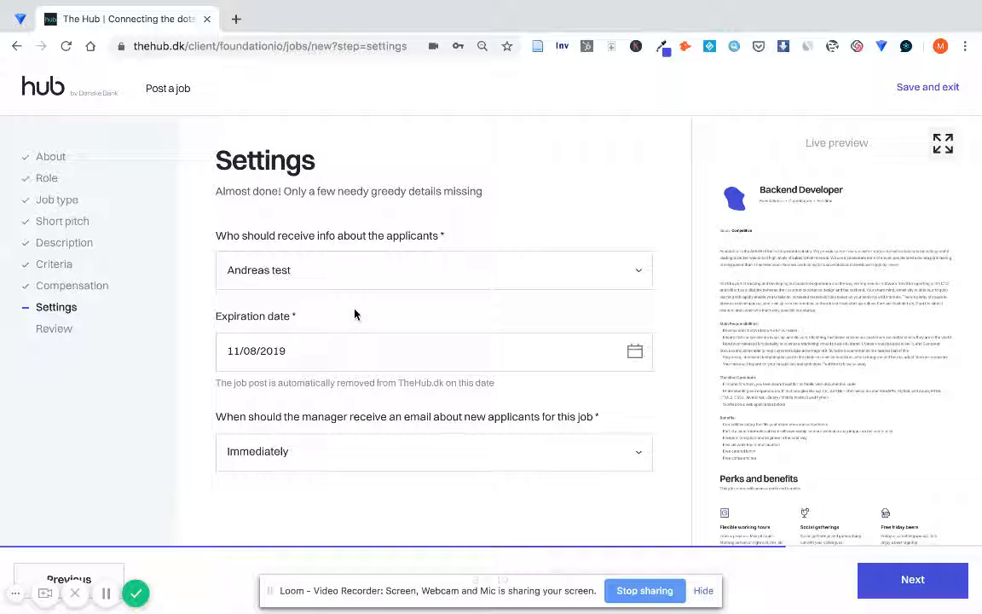
# Set the job post's expiration date to 11/11/2019.
pyautogui.click(332, 352)
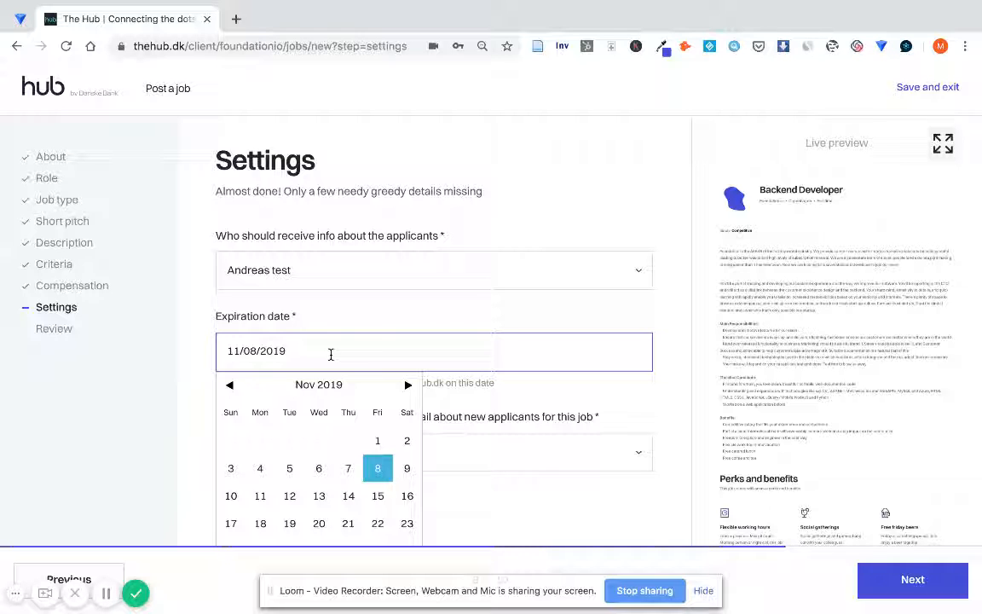
pyautogui.click(229, 386)
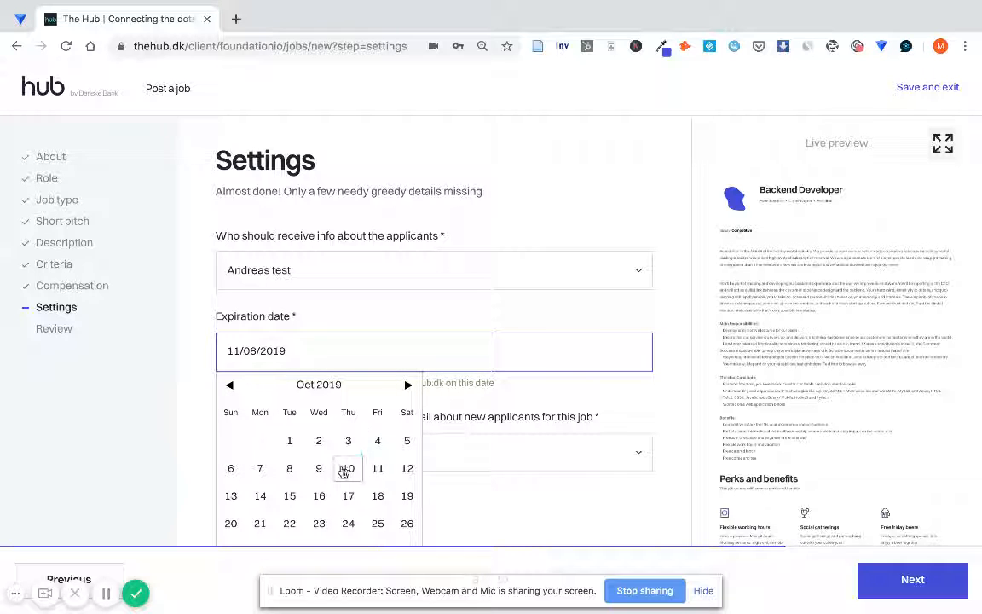
pyautogui.click(409, 386)
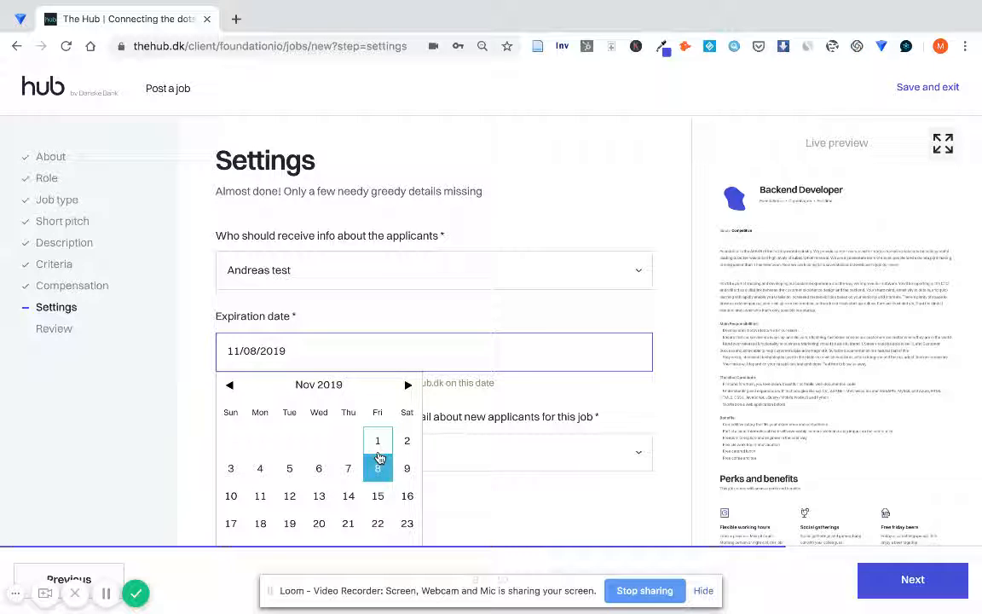
pyautogui.click(260, 496)
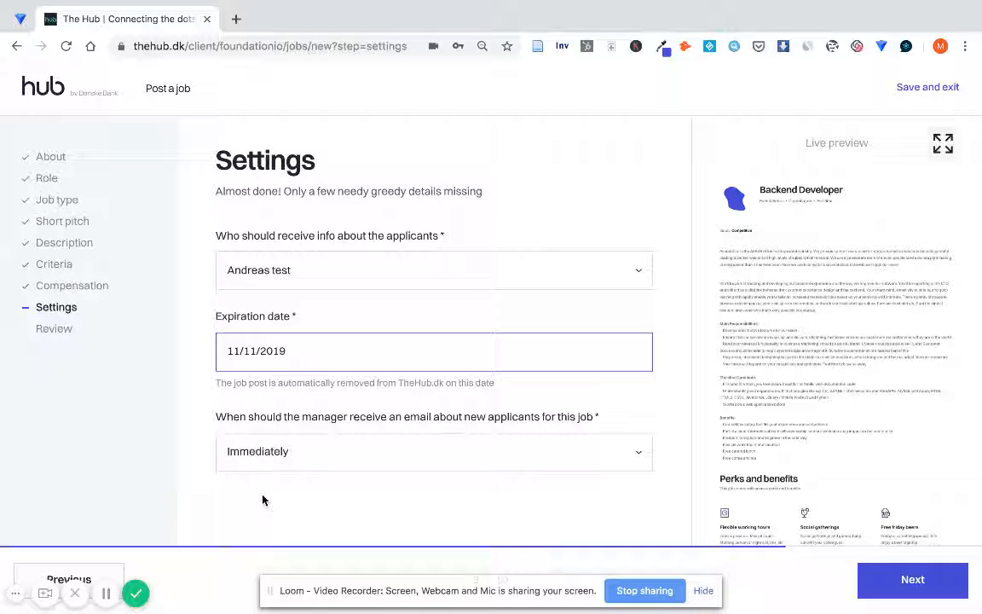
# Set the manager's emails about new applicants to Twice a week (Tuesday and Thursday), and continue to the review.
pyautogui.click(383, 450)
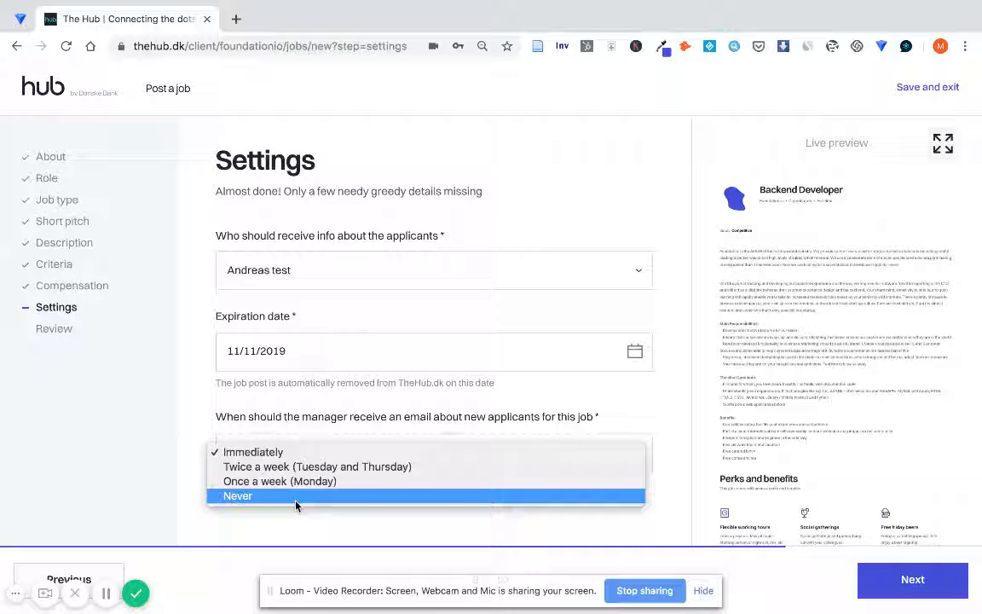
pyautogui.click(324, 467)
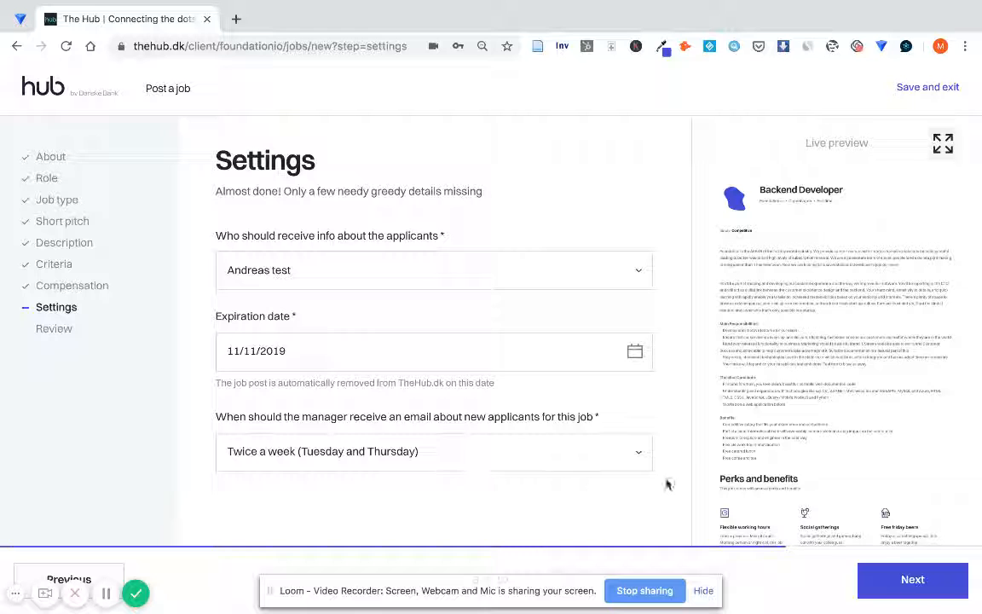
pyautogui.click(913, 580)
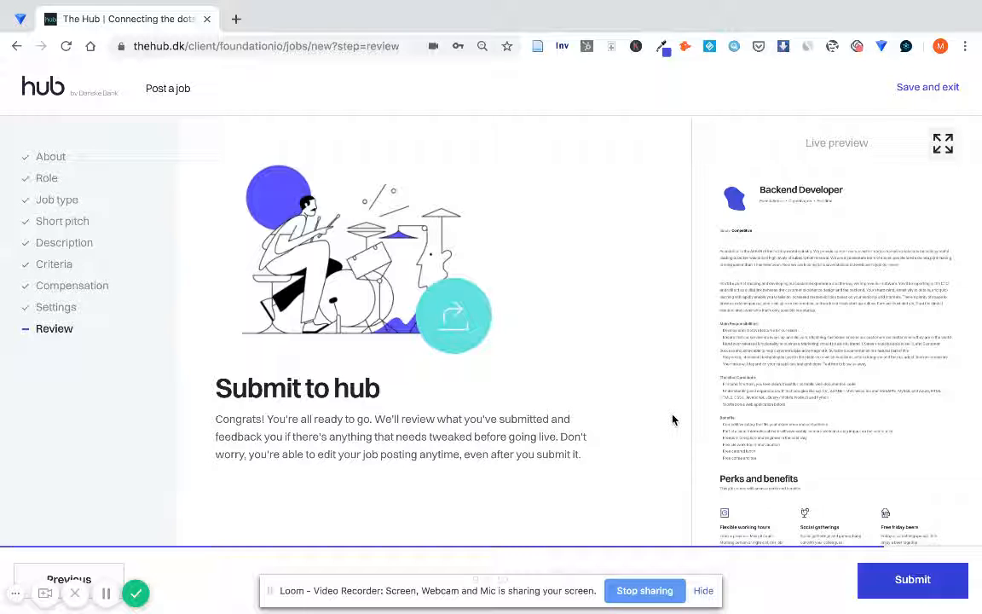
# Open the full-size live preview of the Backend Developer ad and examine its description, perks and benefits, and company section.
pyautogui.click(943, 144)
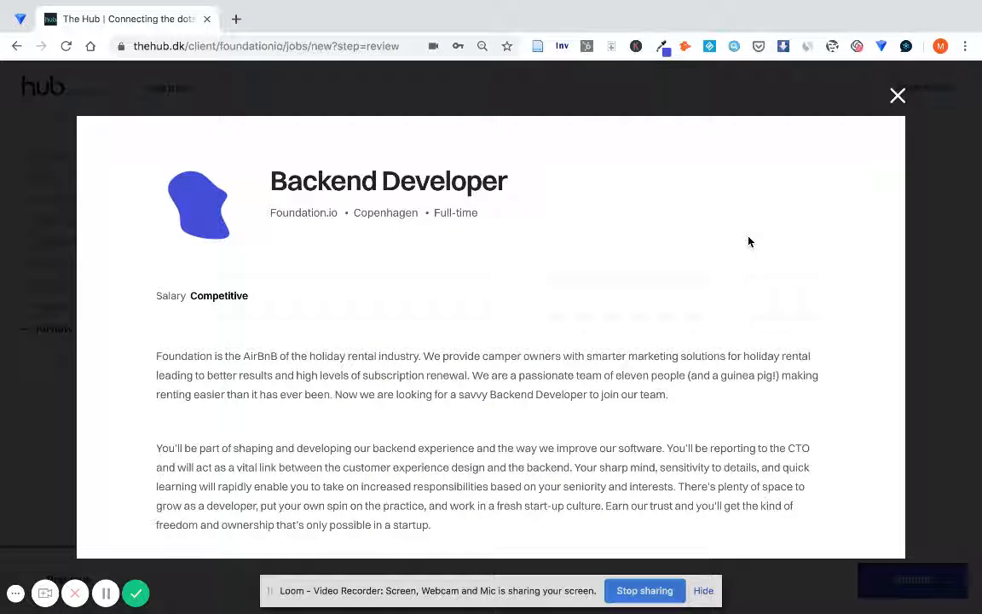
pyautogui.scroll(-1, 749, 242)
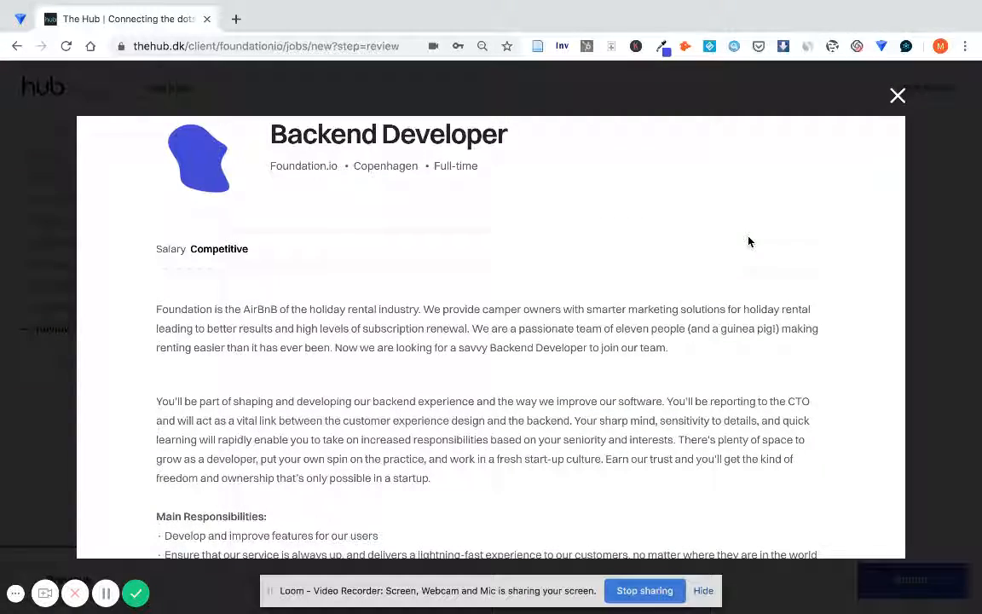
pyautogui.scroll(-2, 227, 245)
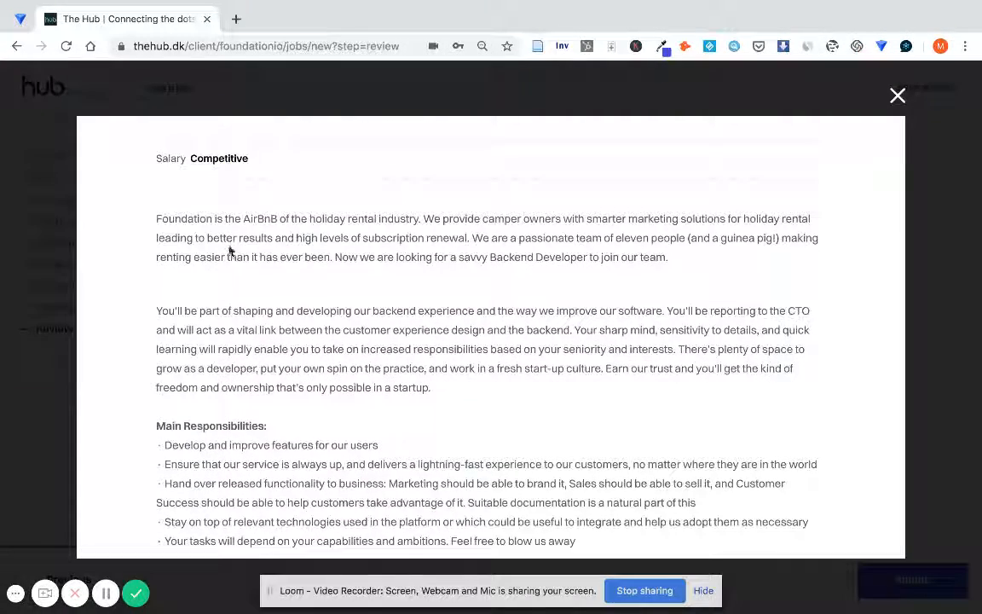
pyautogui.scroll(-3, 443, 329)
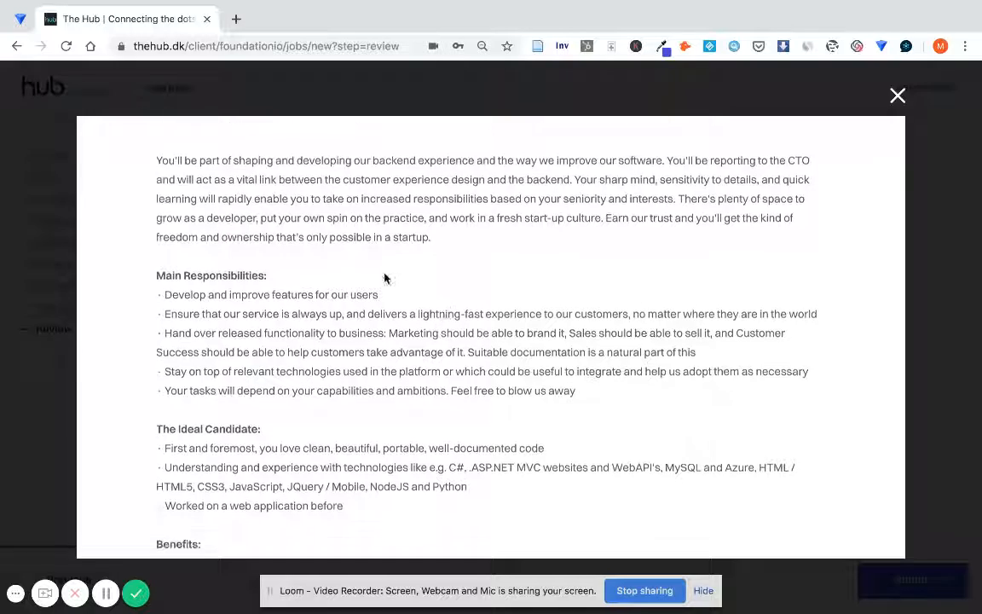
pyautogui.scroll(-5, 375, 260)
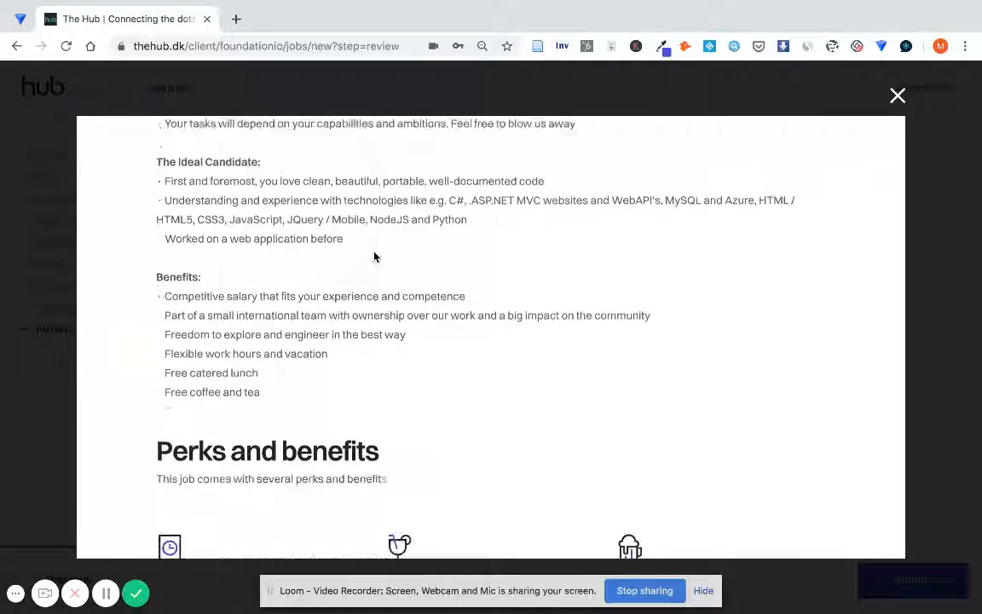
pyautogui.scroll(-6, 374, 257)
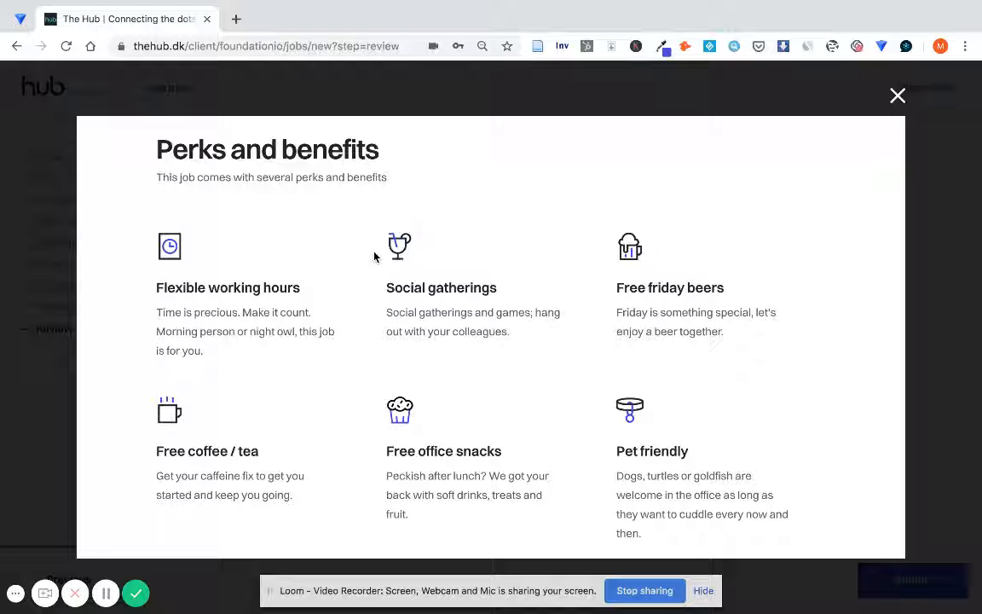
pyautogui.scroll(-2, 375, 256)
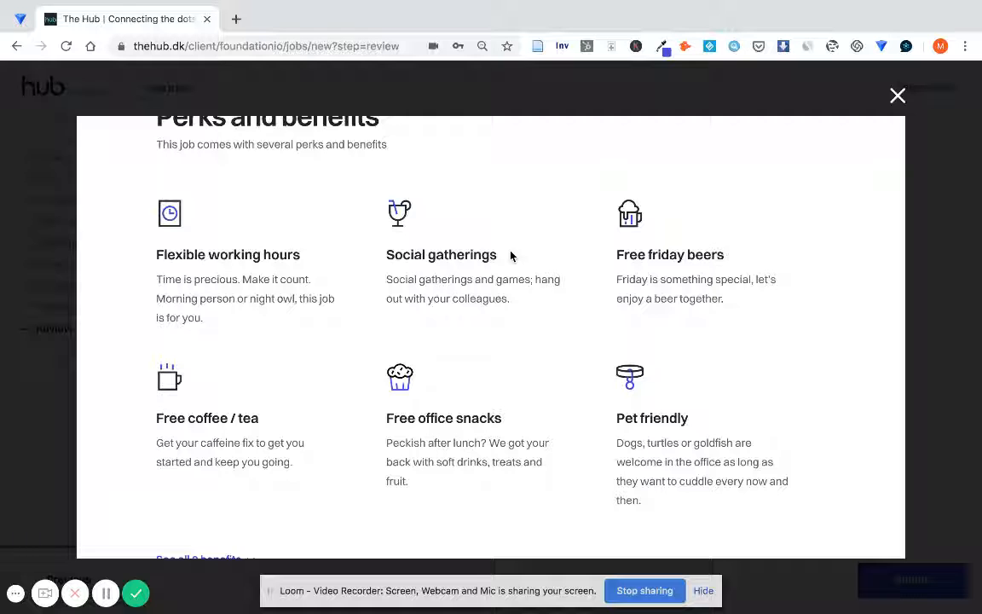
pyautogui.scroll(-5, 511, 256)
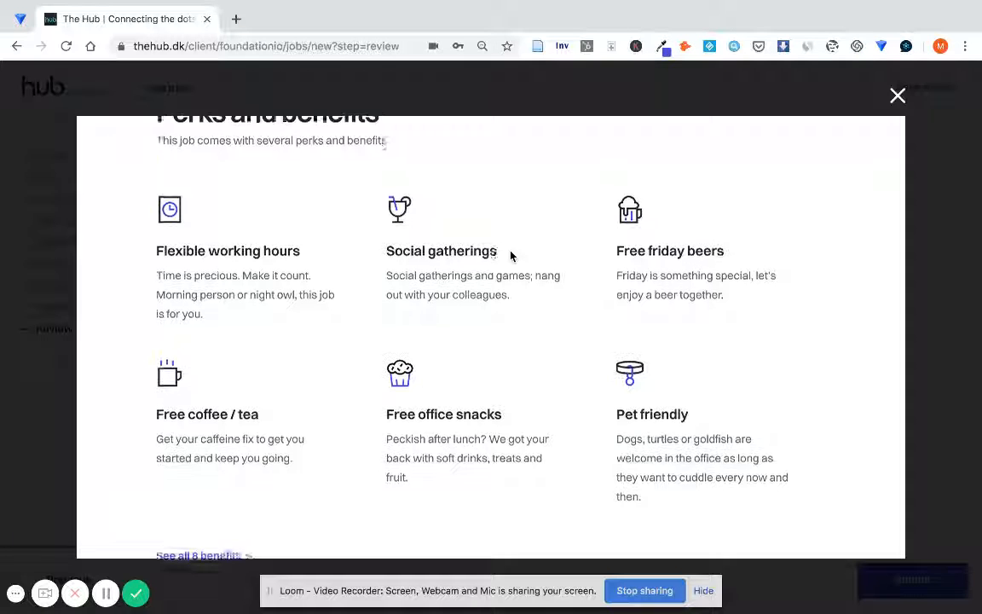
pyautogui.scroll(-7, 511, 256)
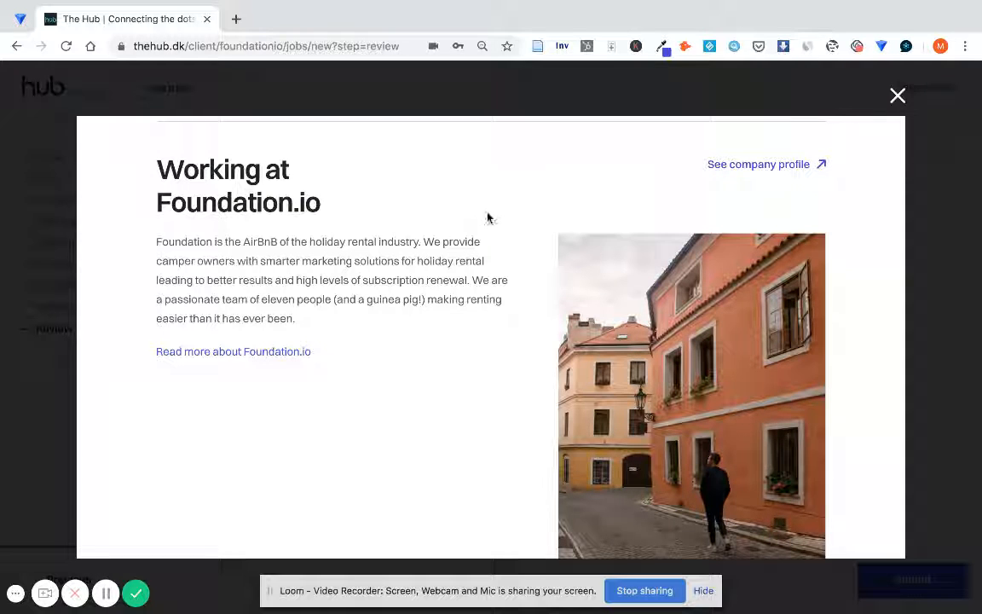
pyautogui.scroll(-2, 487, 217)
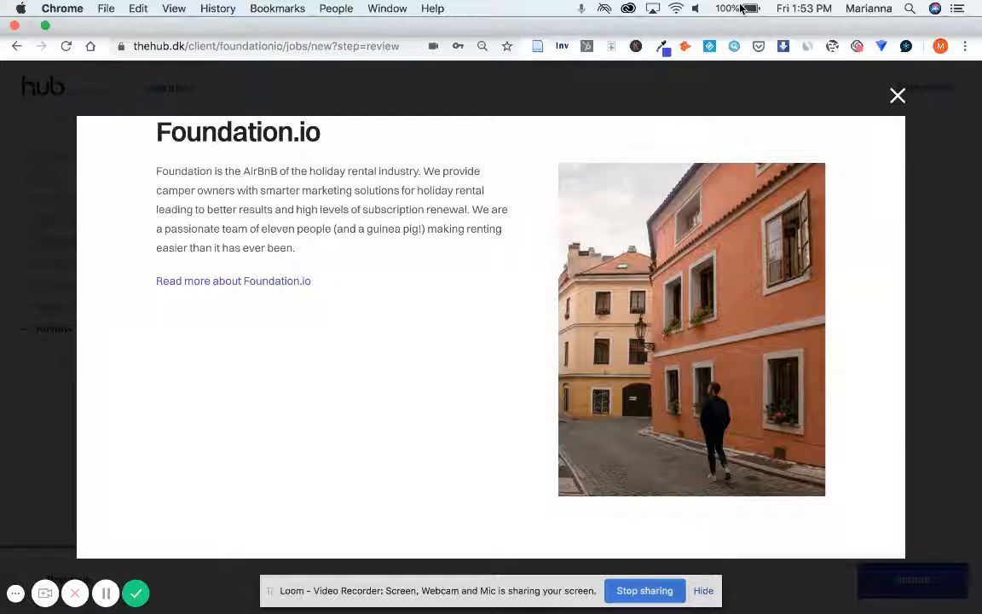
pyautogui.scroll(-5, 713, 268)
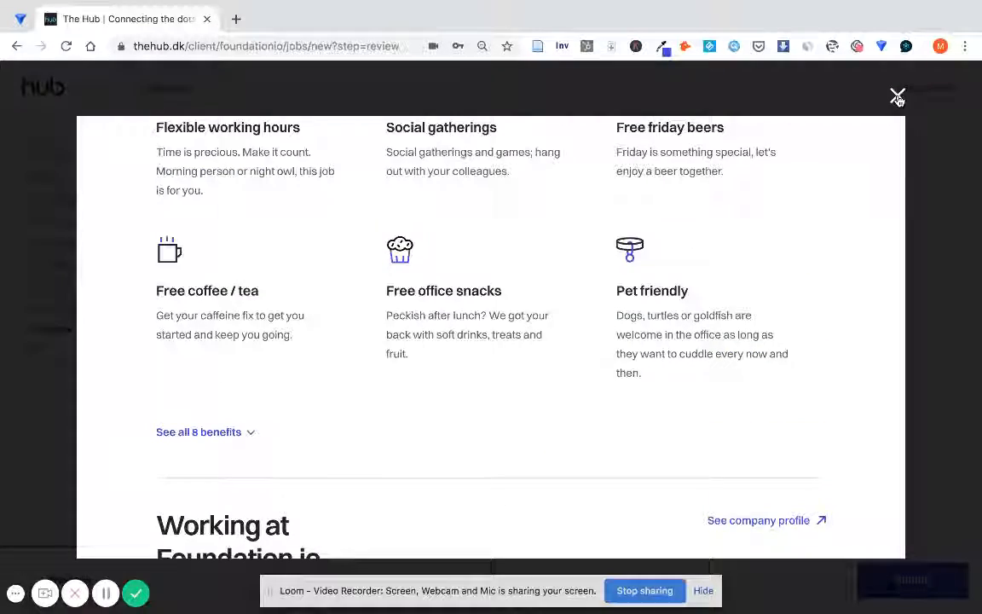
# Close the full-size preview and submit the Backend Developer job ad for review.
pyautogui.click(897, 97)
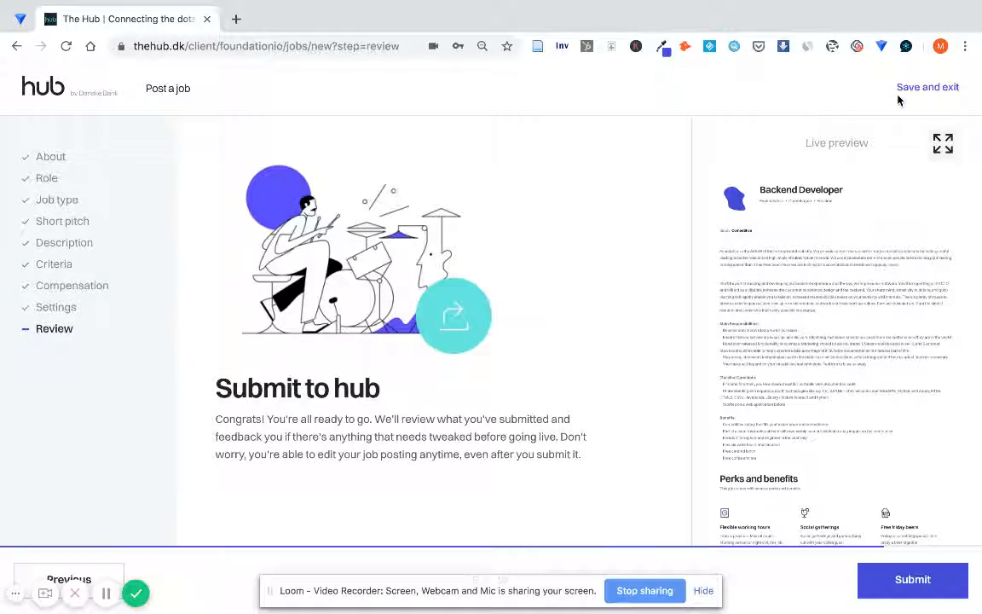
pyautogui.click(891, 578)
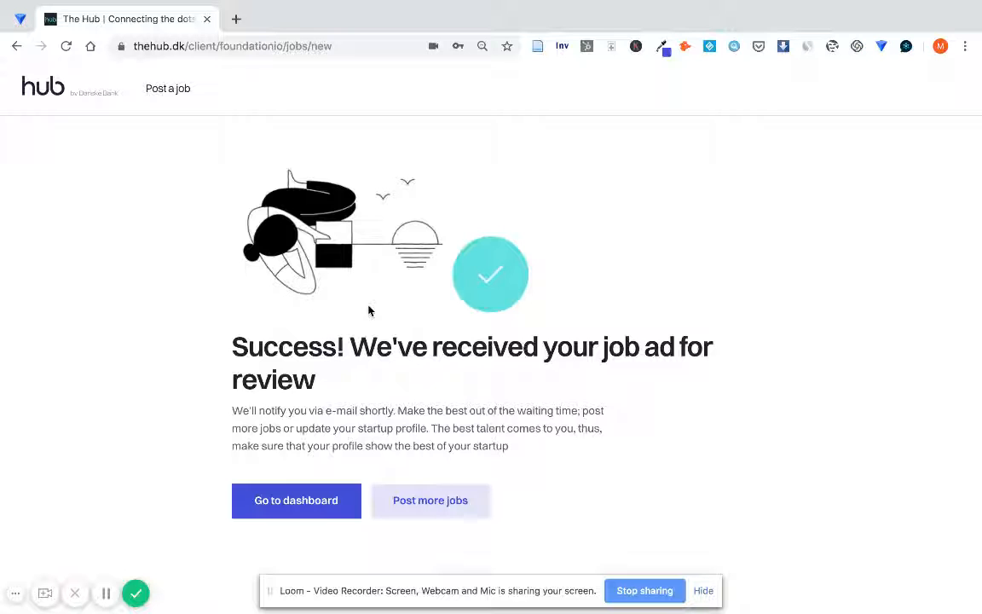
pyautogui.click(50, 596)
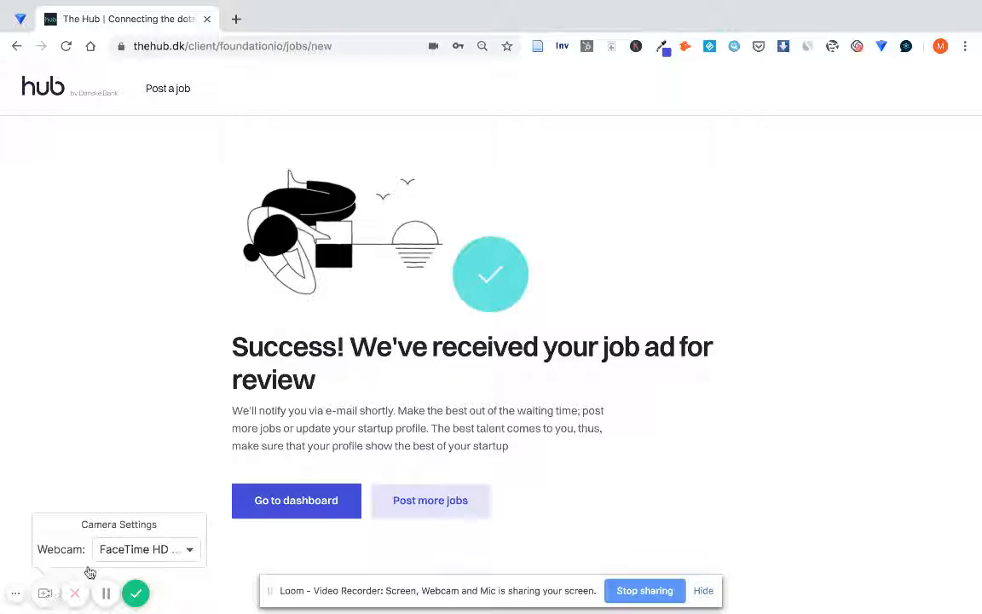
pyautogui.click(162, 549)
pyautogui.click(141, 523)
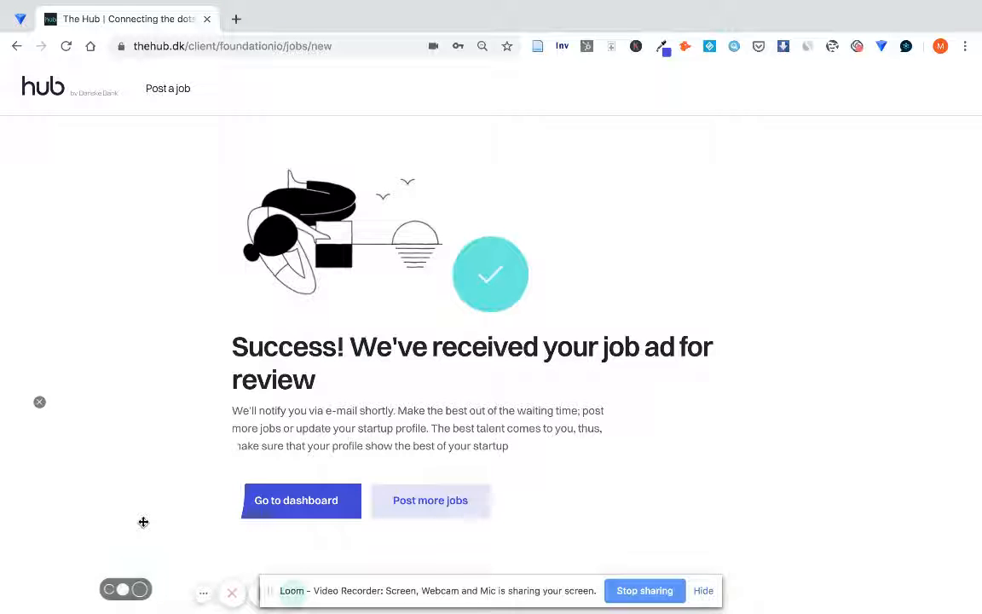